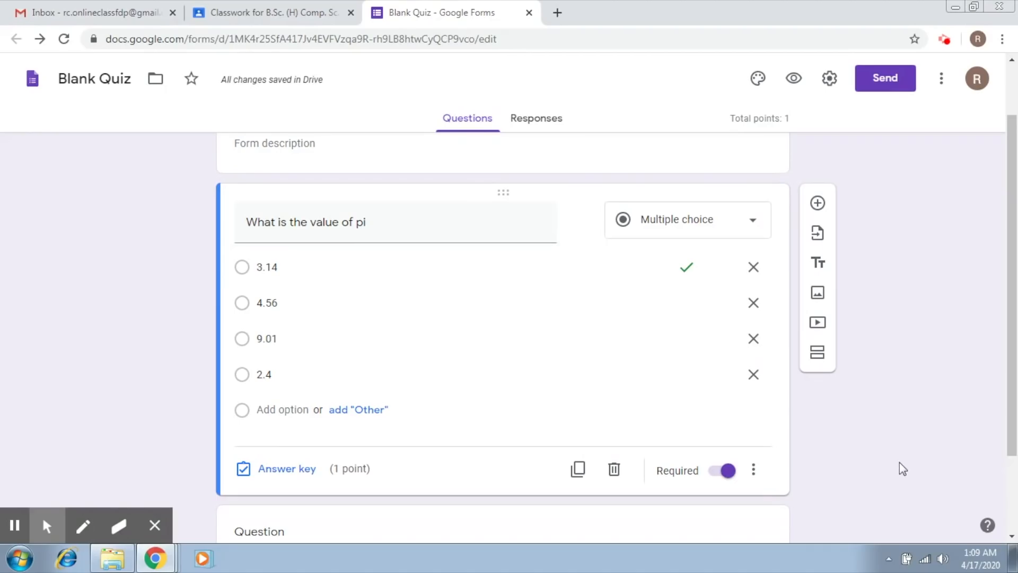
Step: Keep the empty second question as Multiple choice and enter "Who is this famous Indian personality" as its text
left_click_drag(1014, 417, 1016, 492)
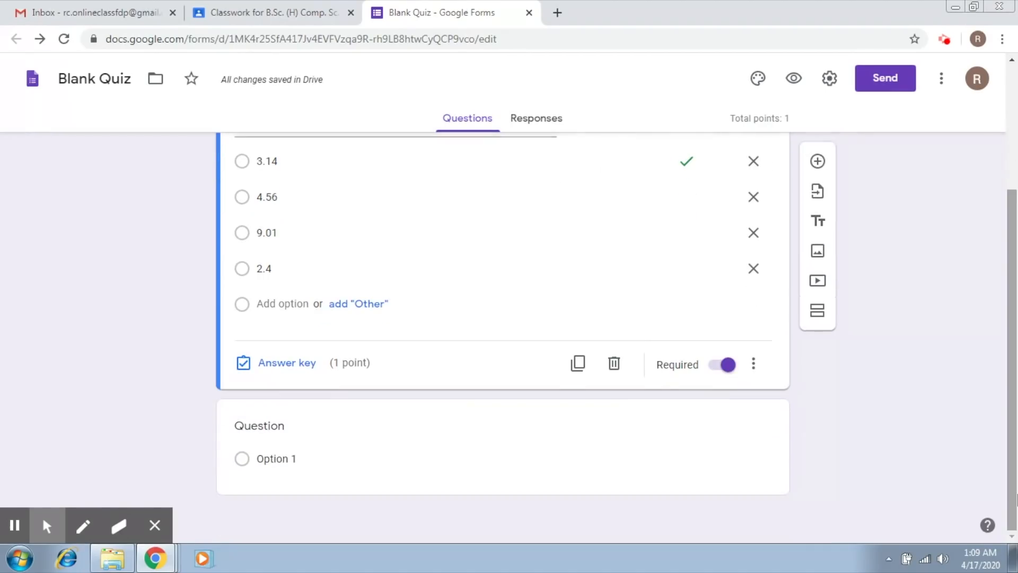
left_click(509, 456)
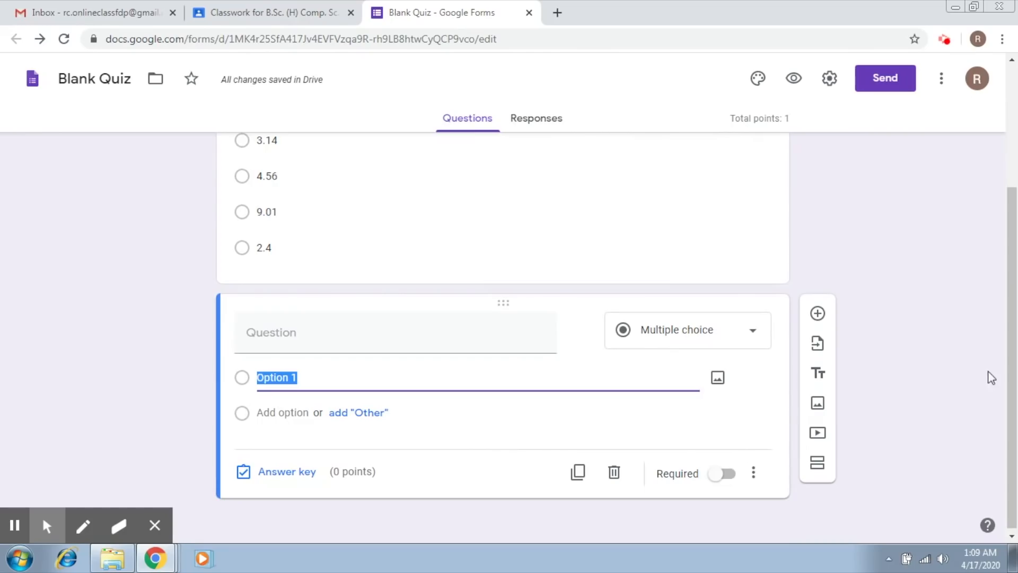
left_click(754, 332)
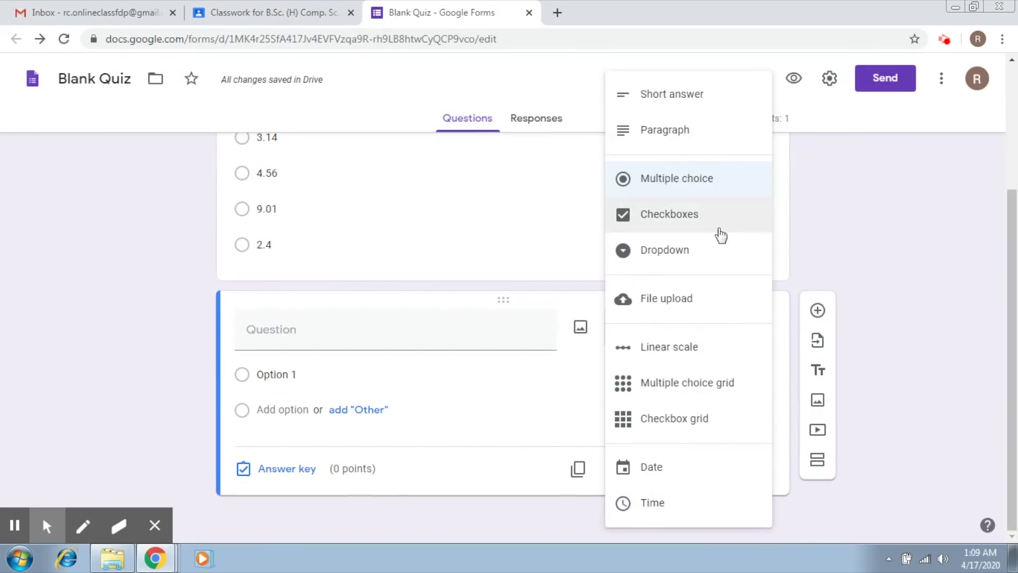
left_click(715, 177)
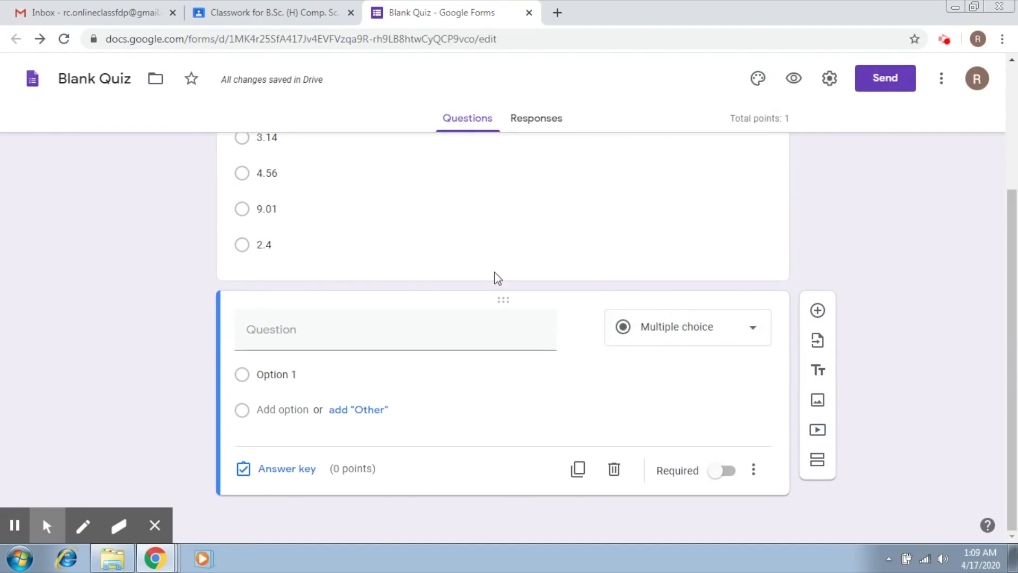
left_click(381, 345)
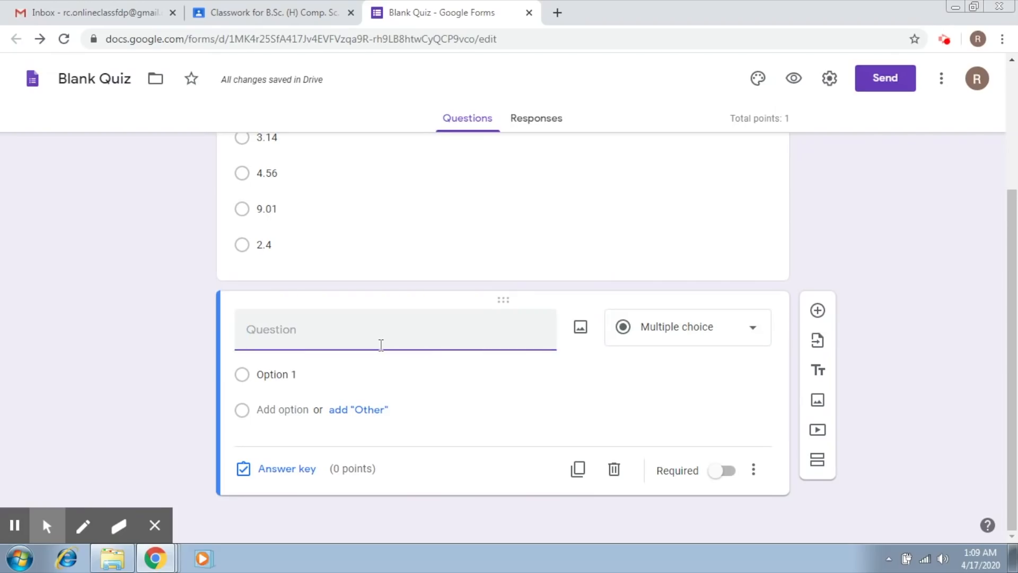
type("Who is th")
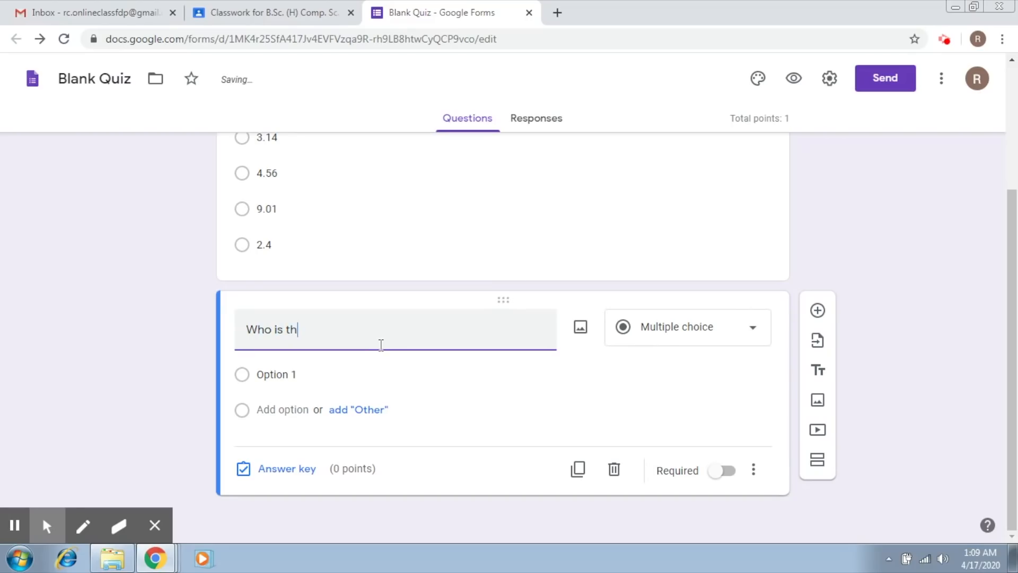
type("is famous Indian personality")
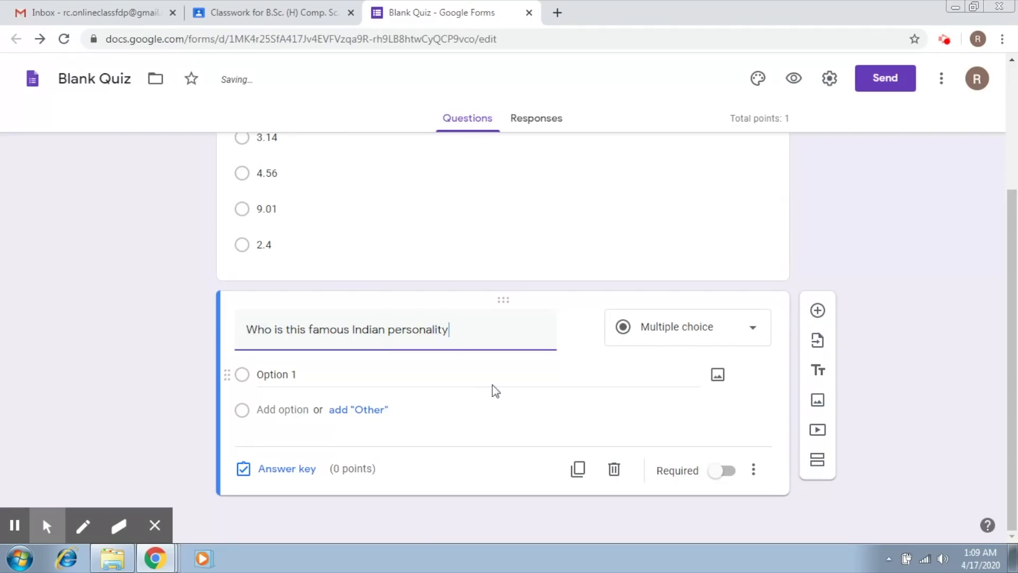
Step: Insert the portrait photo from the MOOC Online FDP folder on Local Disk (D:) as the image for the personality question
mouse_move(562, 335)
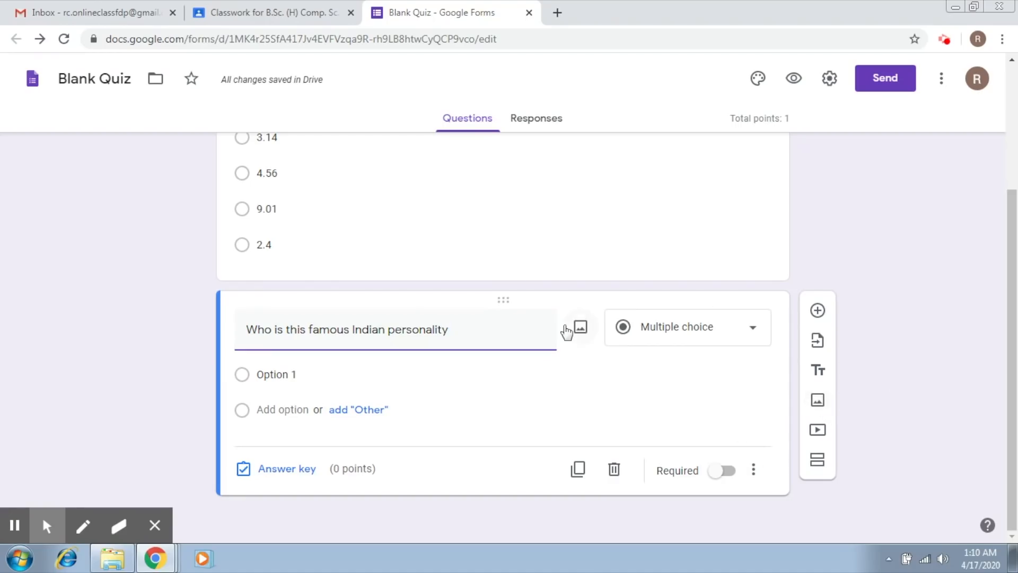
left_click(582, 330)
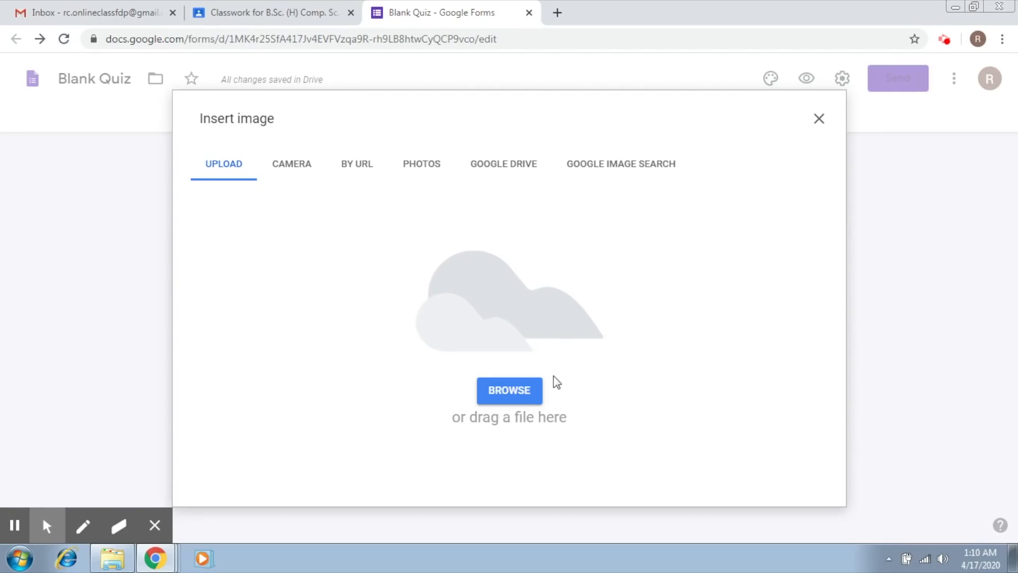
left_click(525, 393)
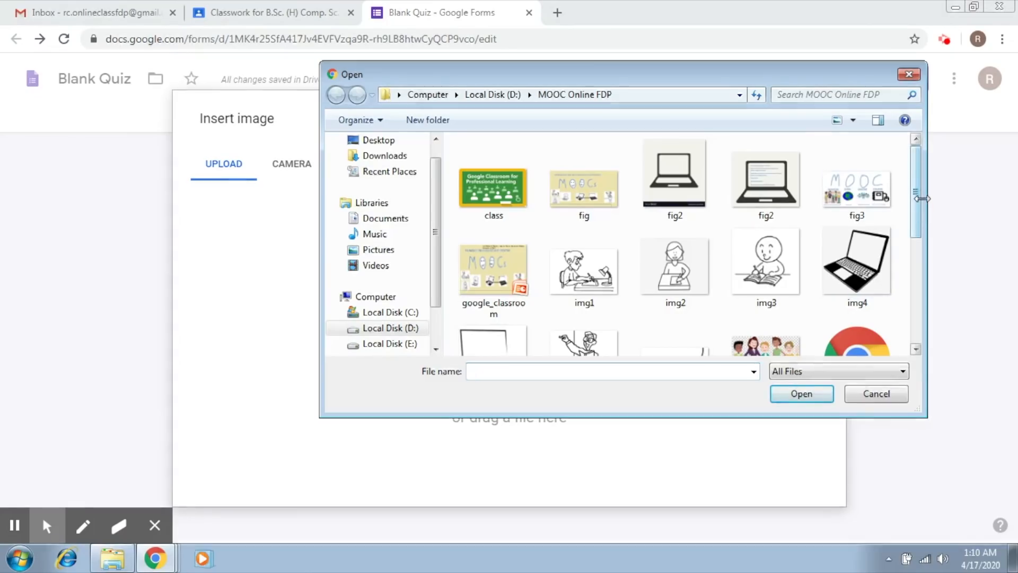
left_click_drag(916, 201, 919, 303)
left_click(854, 234)
left_click(798, 395)
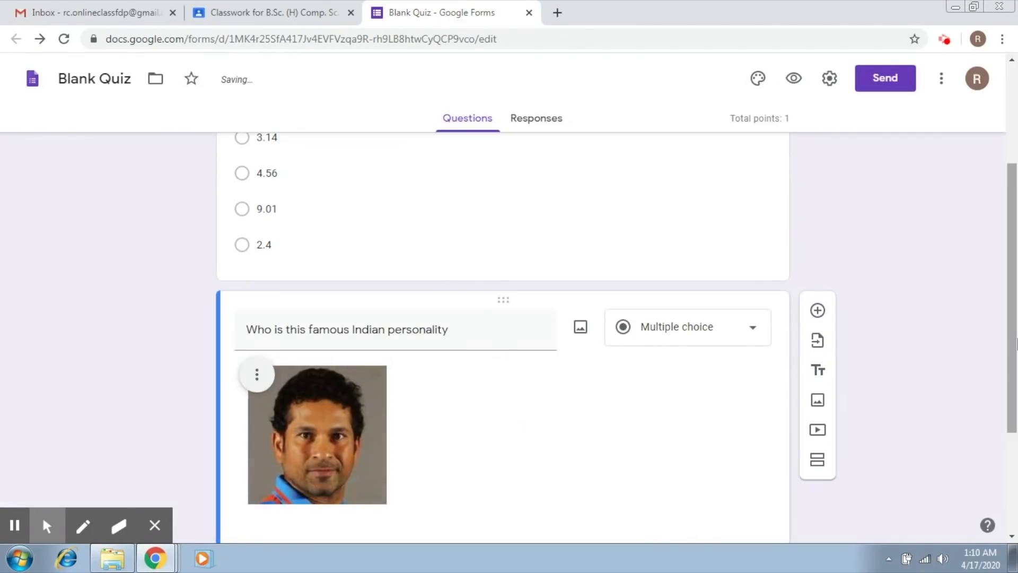
Step: Fill in the personality question's answer options: Virat Kohli, Sachin Tendulkar, Kapil Dev and Virendra Sehwag
left_click_drag(1015, 304, 1017, 406)
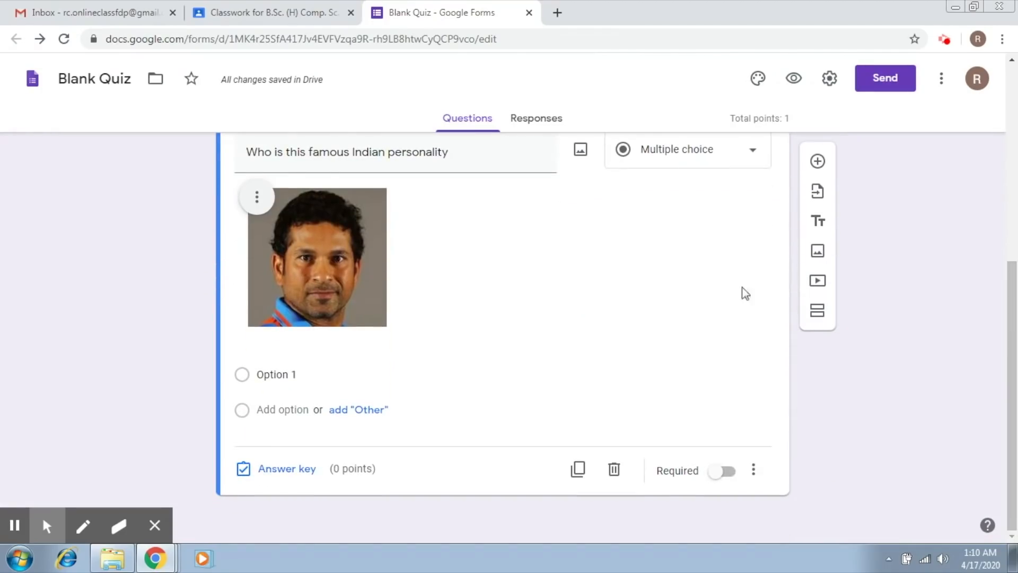
left_click(299, 374)
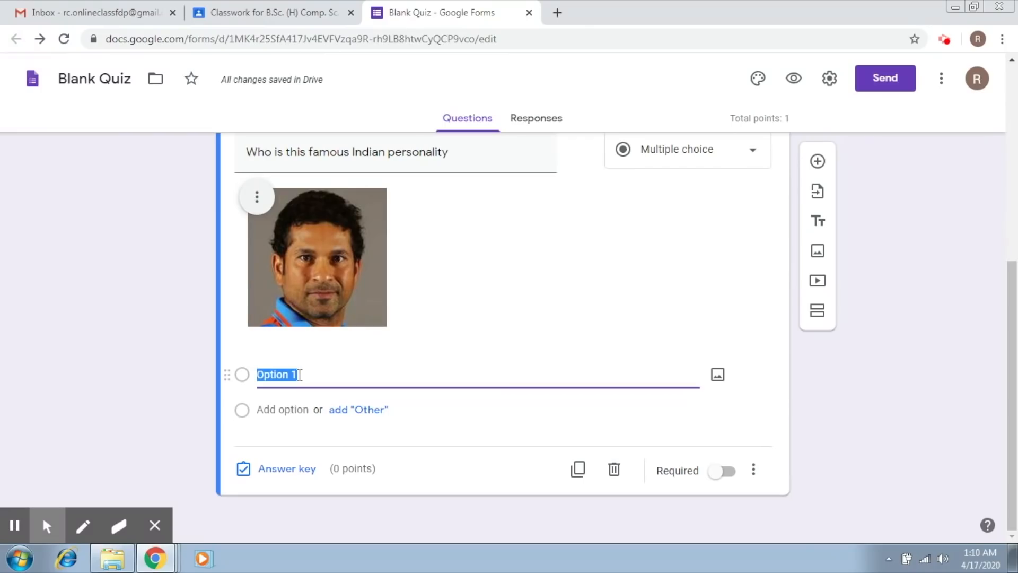
type("Virat Kohli")
left_click(291, 409)
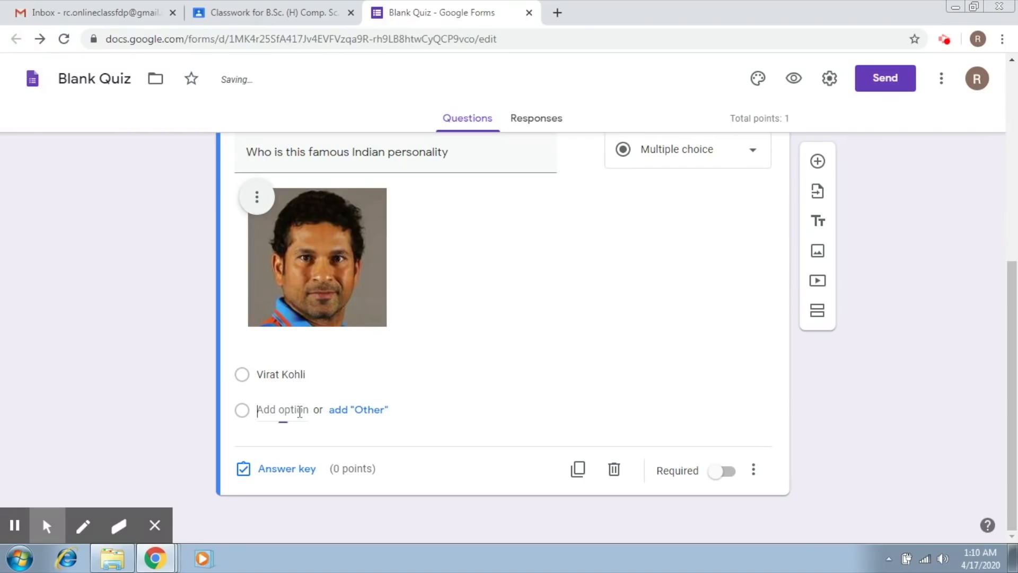
type("Sachin ")
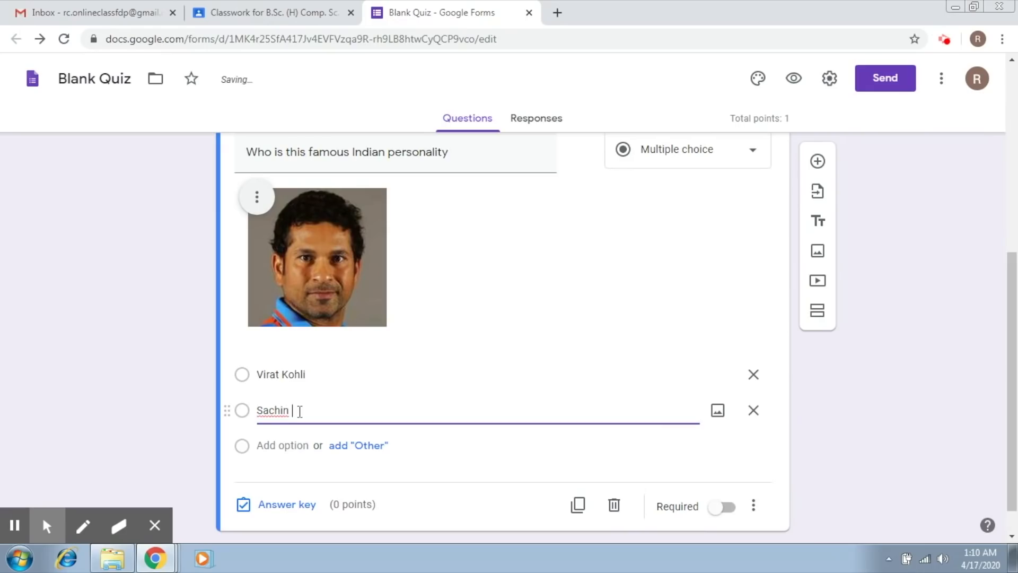
type("Tendulkar")
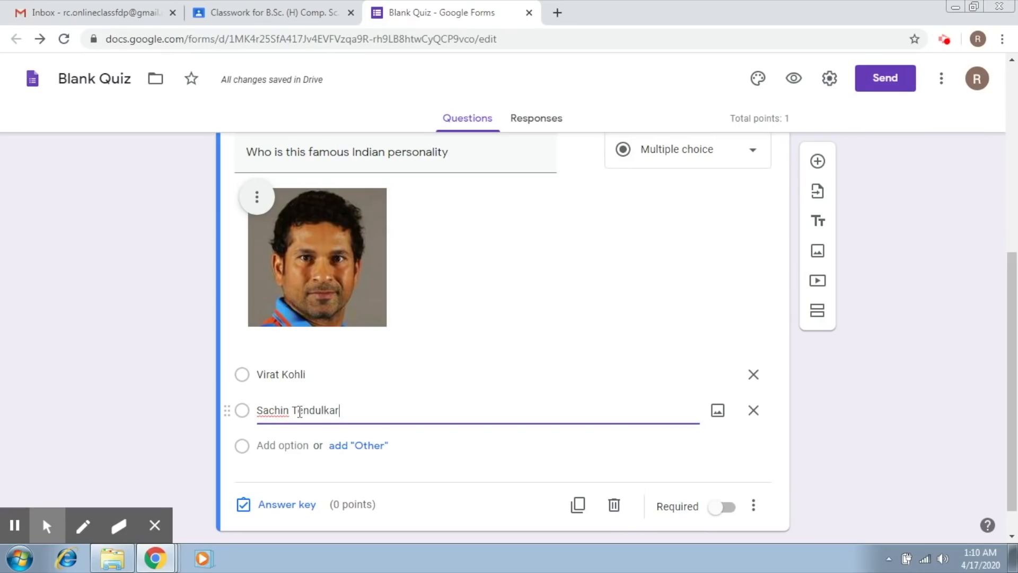
left_click(293, 446)
type("Kapil Dev")
left_click(288, 482)
type("Virendra ")
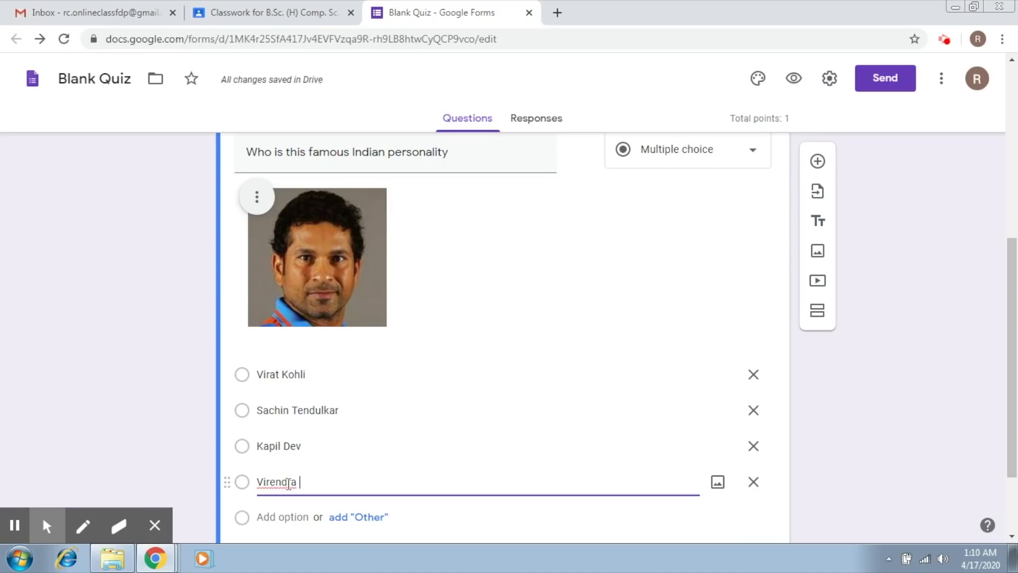
type("Sehwa")
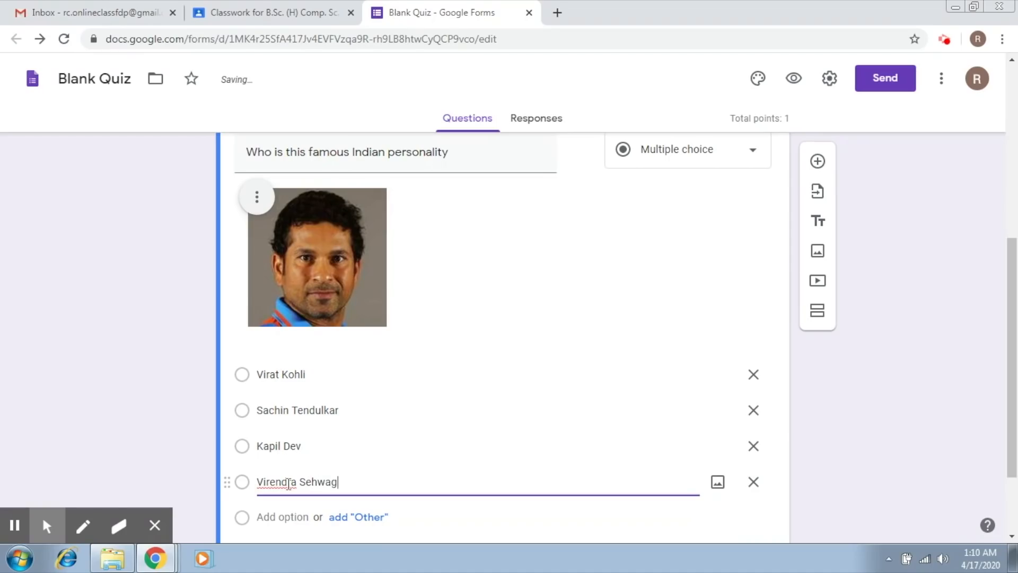
type("g")
Step: Set Sachin Tendulkar as the personality question's correct answer worth 1 point, and make the question required
left_click_drag(1016, 381, 1016, 439)
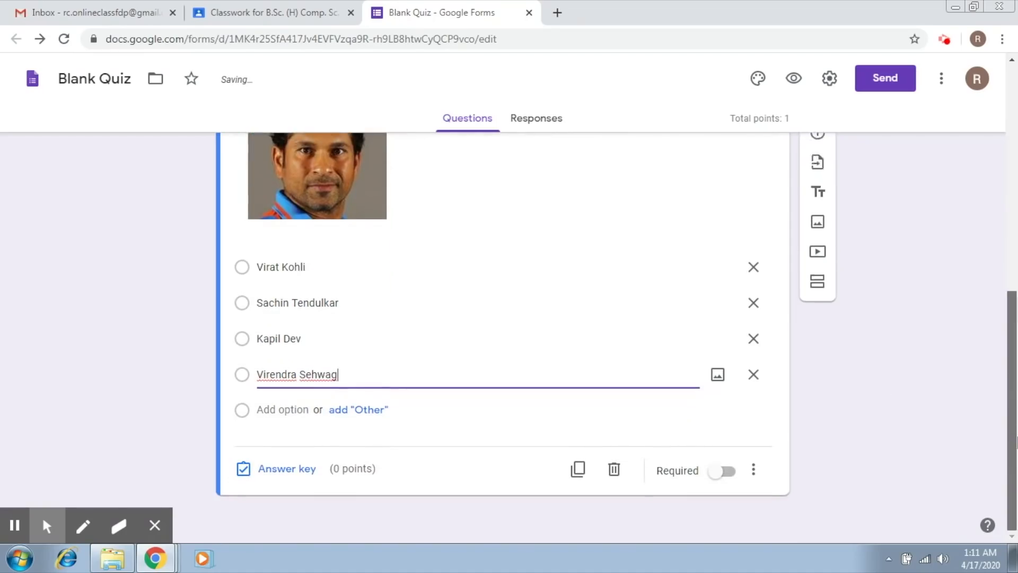
left_click(303, 470)
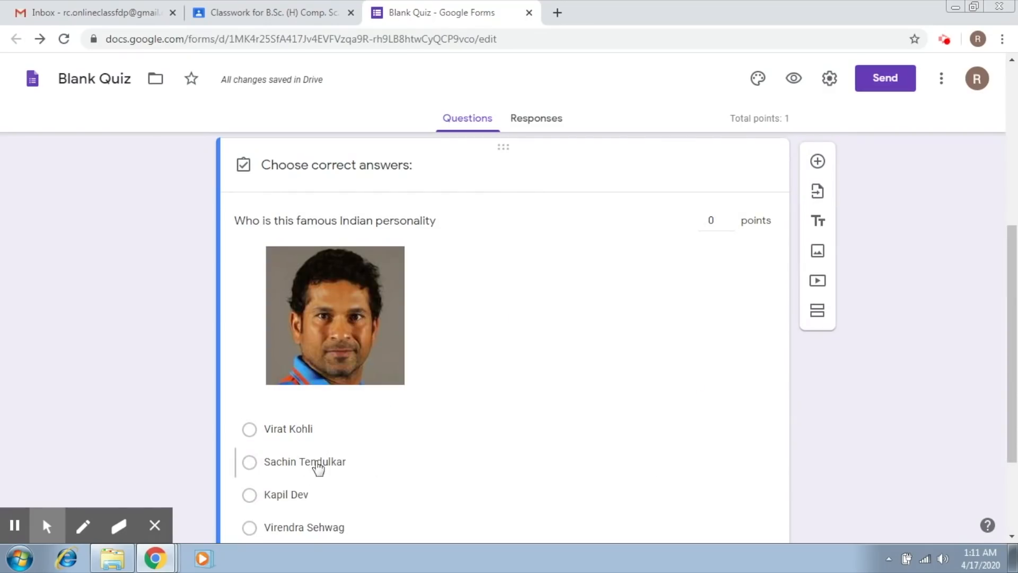
left_click(317, 466)
left_click(720, 219)
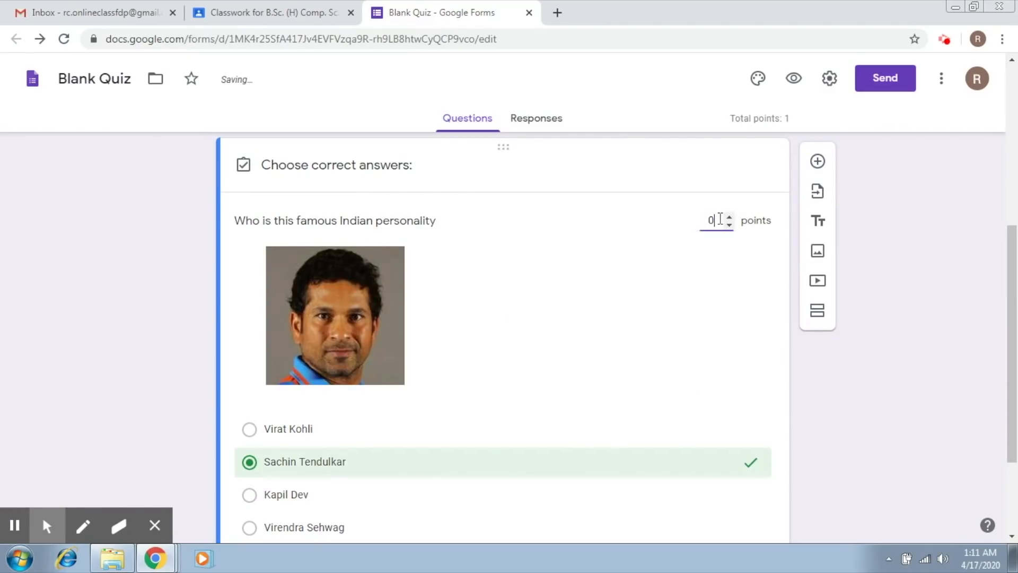
left_click(730, 216)
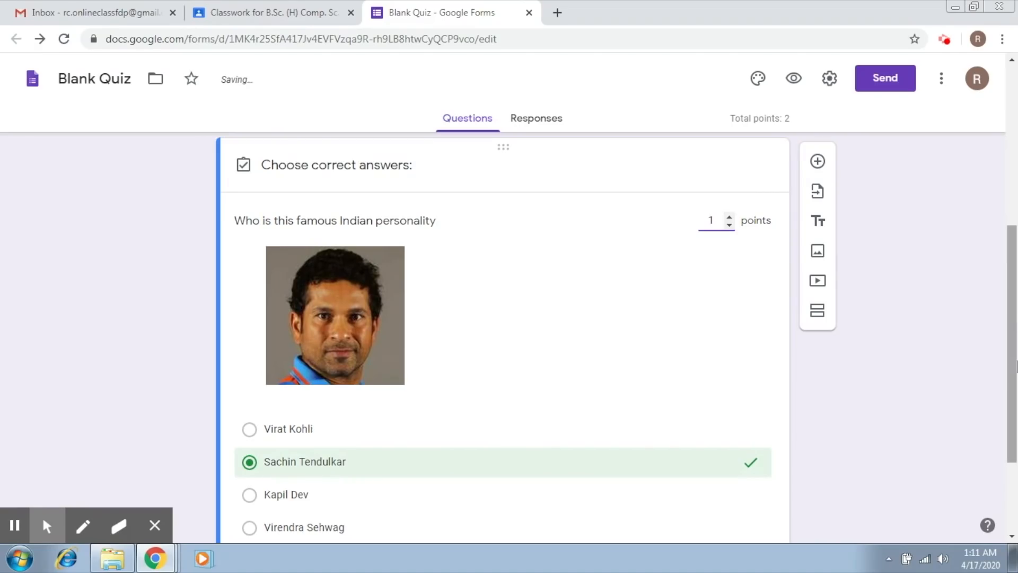
scroll(742, 318, "down", 3)
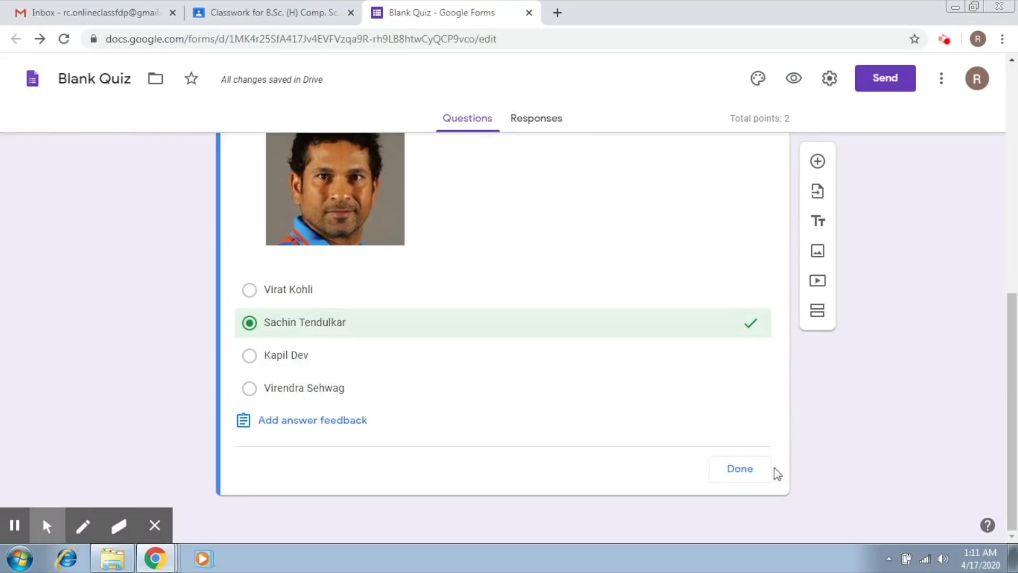
left_click(750, 473)
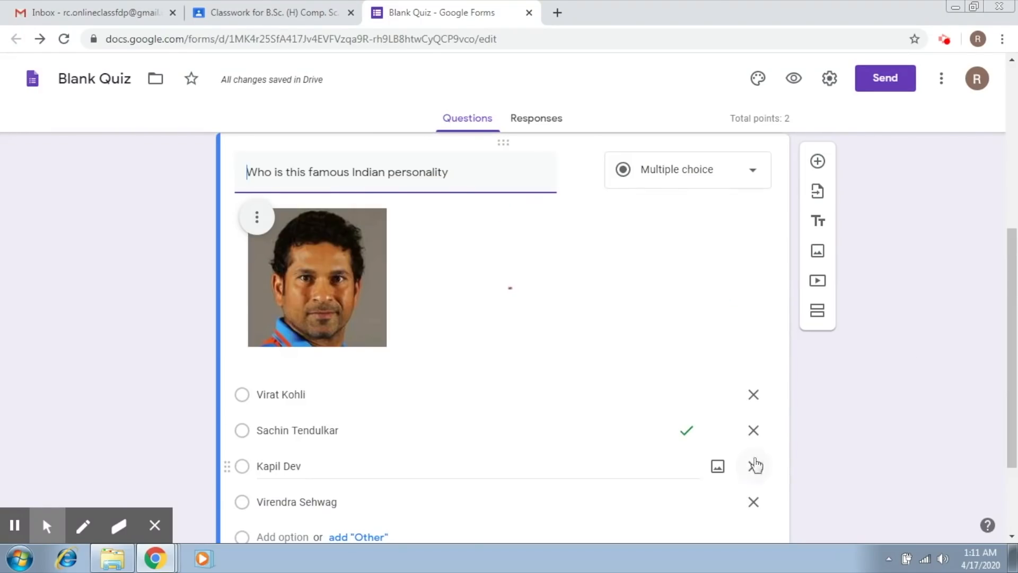
scroll(504, 340, "down", 2)
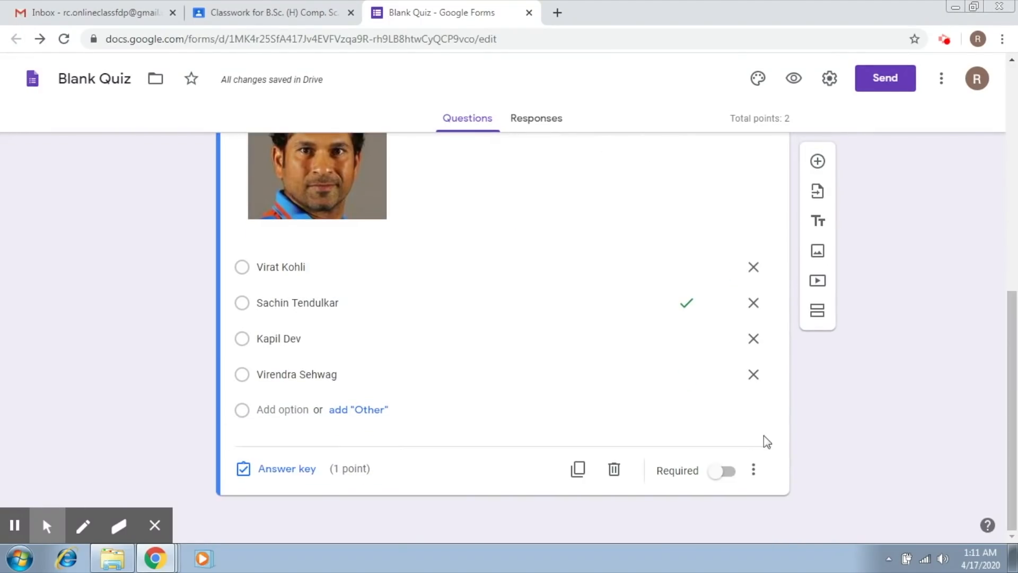
left_click(733, 474)
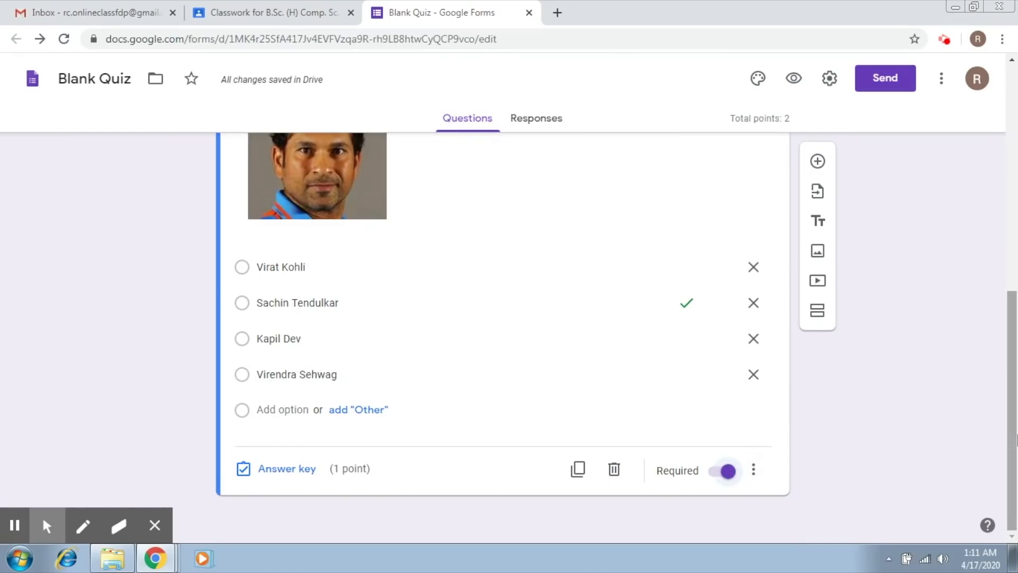
Step: Add a new Checkboxes question with the text "Which of these are input devices"
left_click(823, 160)
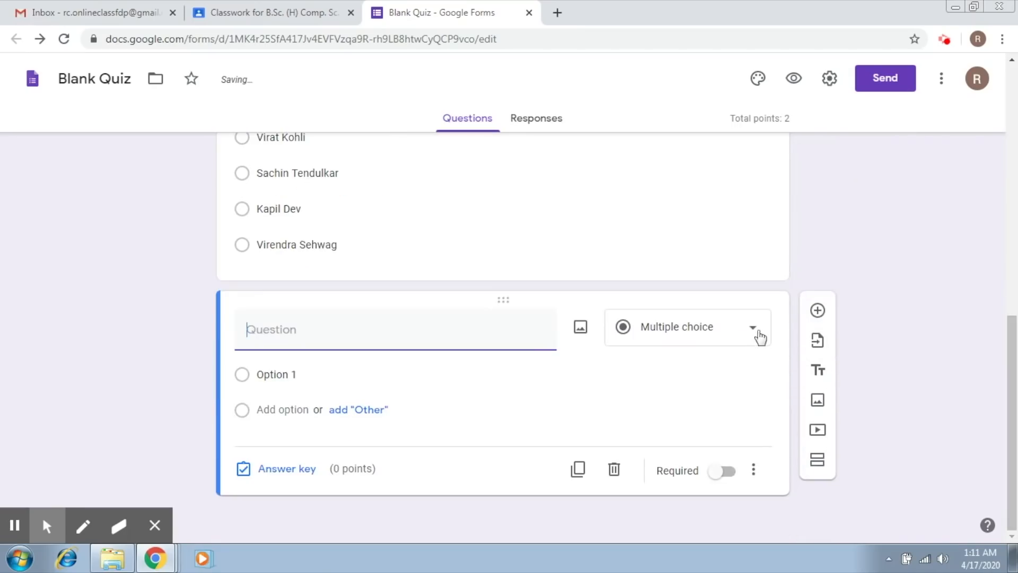
left_click(756, 338)
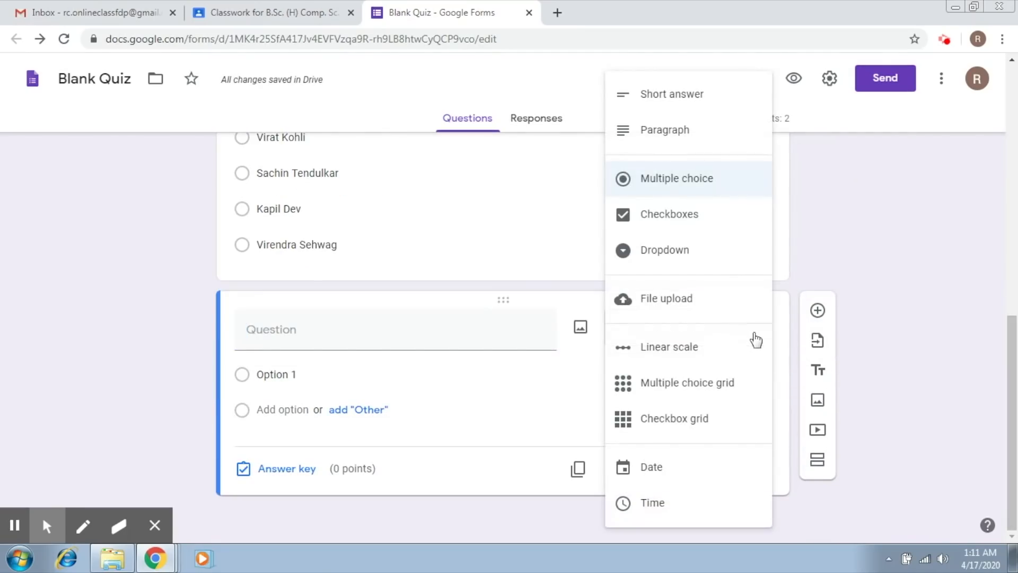
left_click(676, 213)
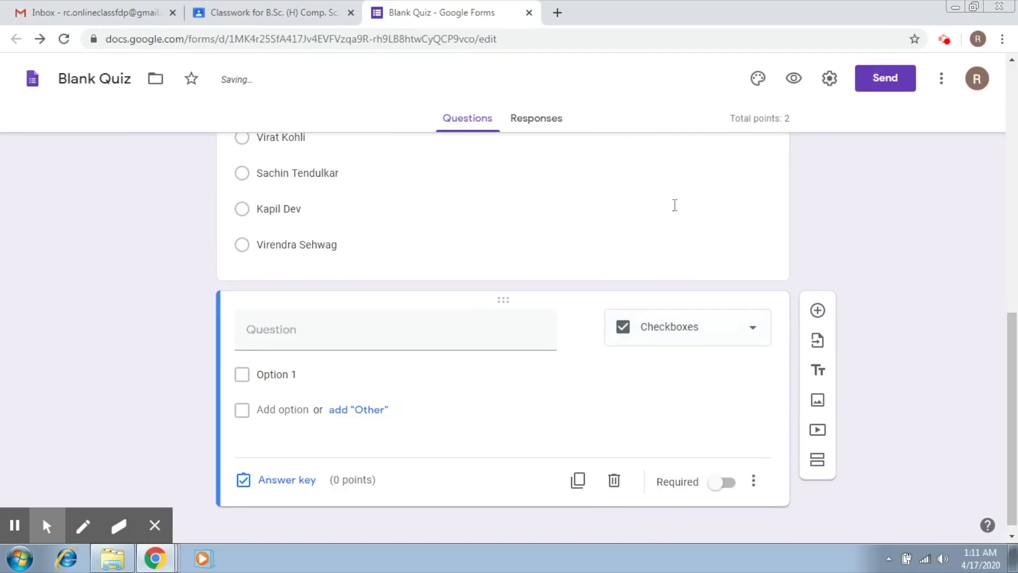
left_click(410, 336)
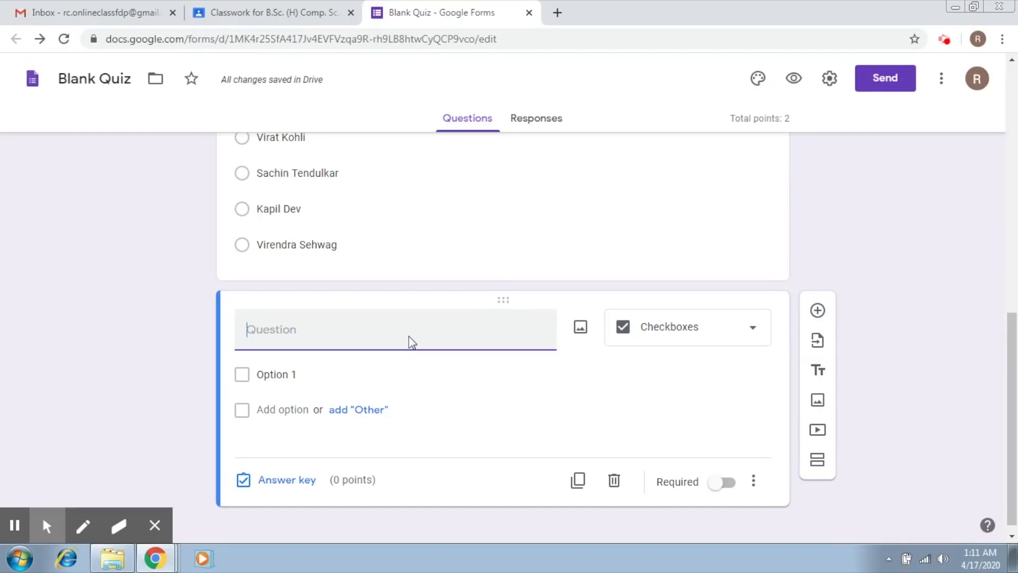
type("Which of ther")
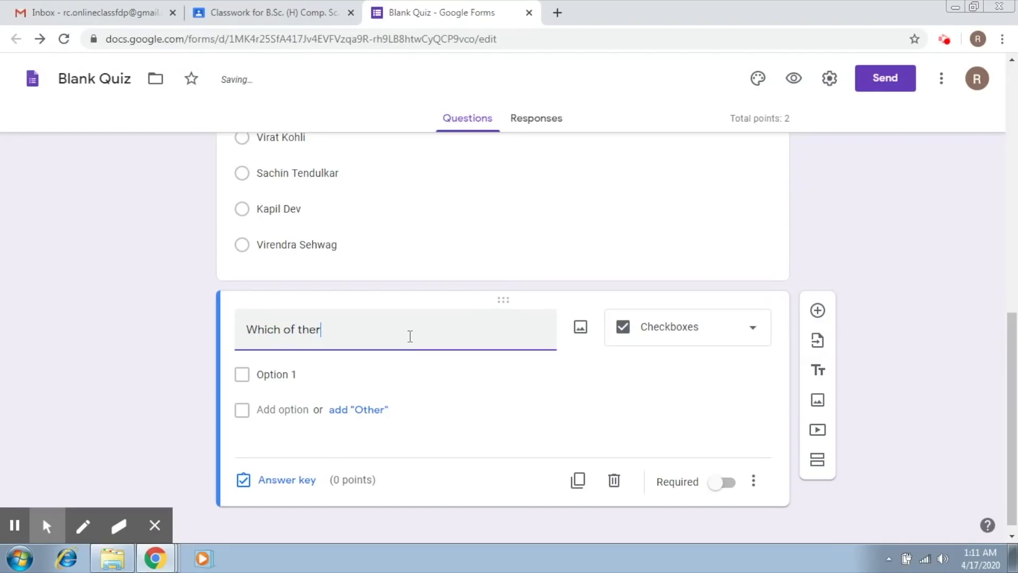
key("BackSpace")
type("se are input devices")
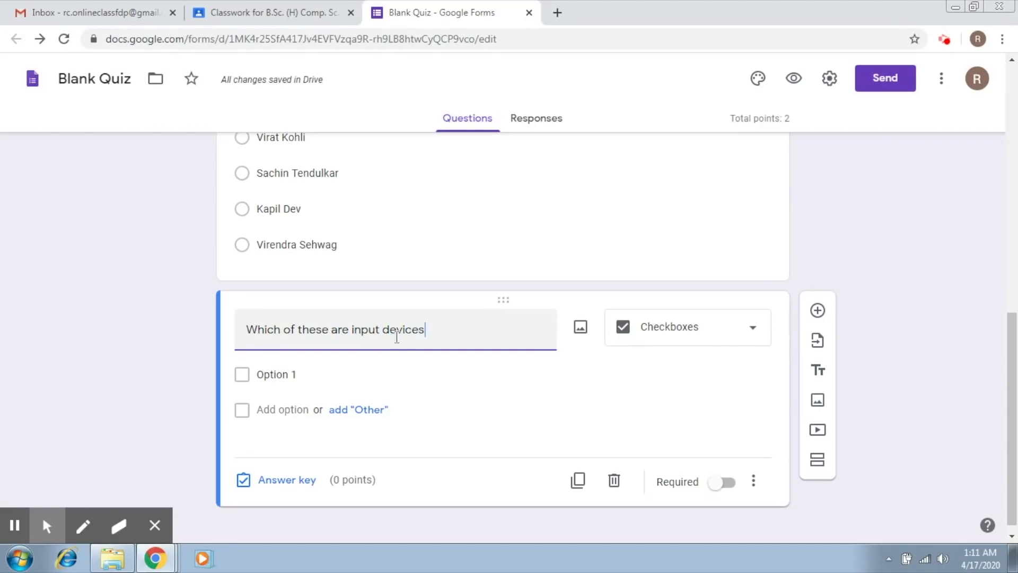
Step: Fill in the input devices question's answer options: Mouse, Keyboard, Printer and Monitor
left_click(304, 374)
type("Mouse")
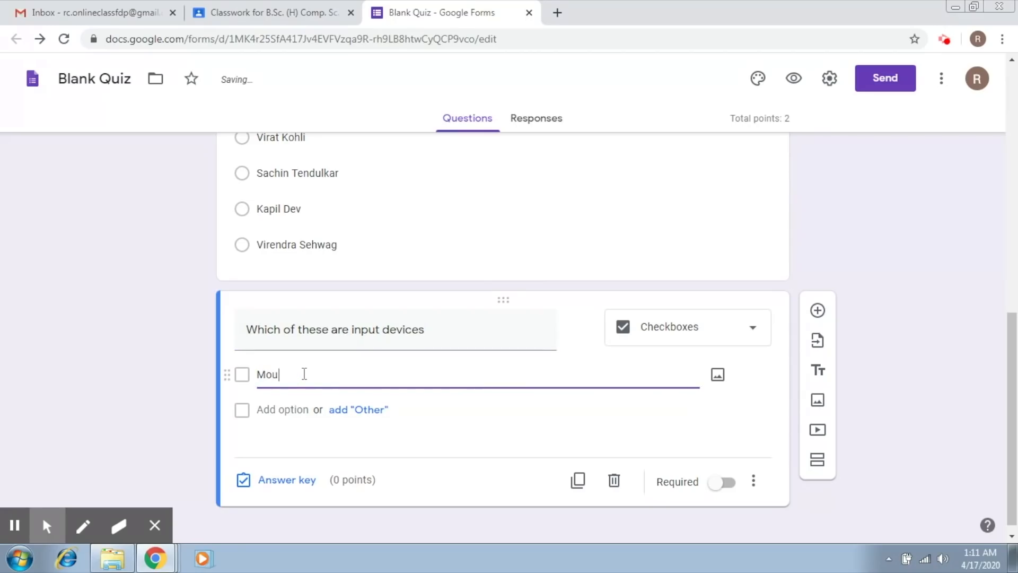
left_click(293, 410)
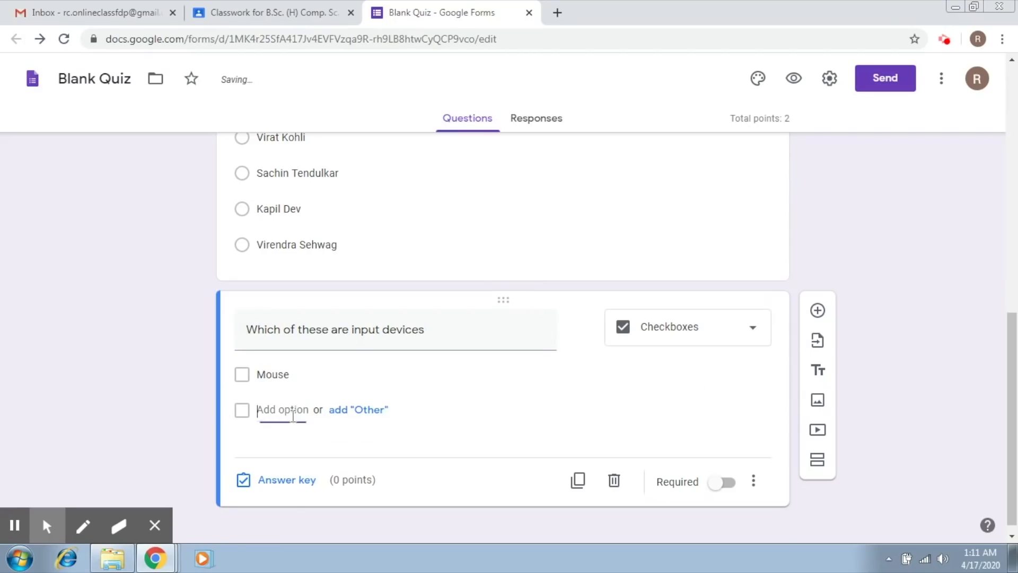
type("K")
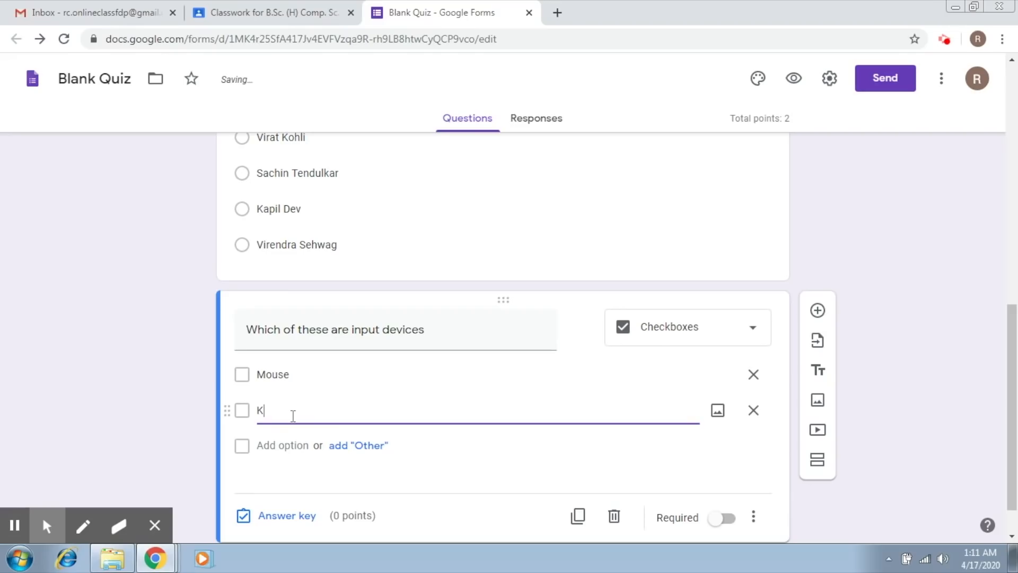
type("eyboard")
left_click(293, 445)
type("Printer")
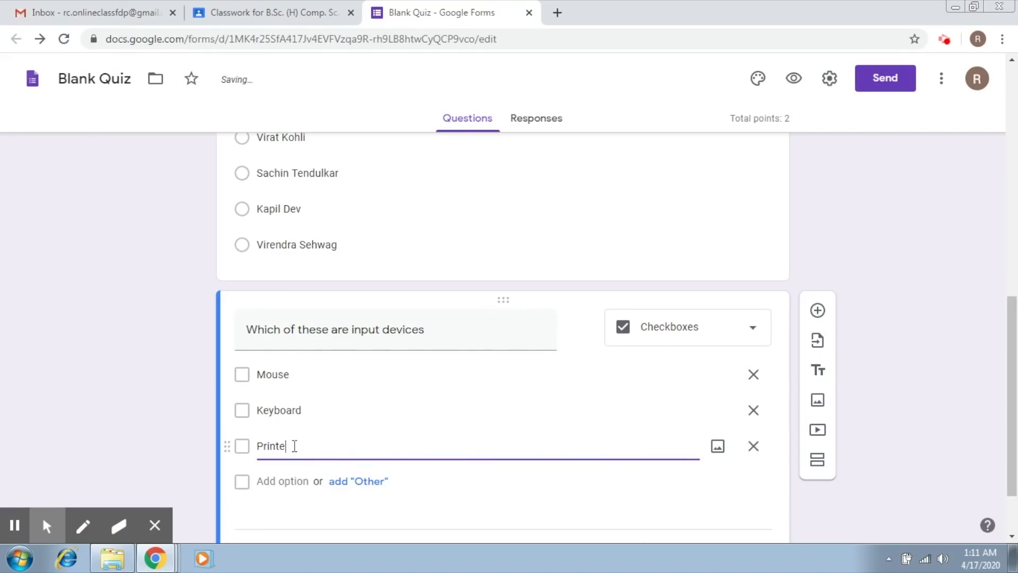
left_click(295, 480)
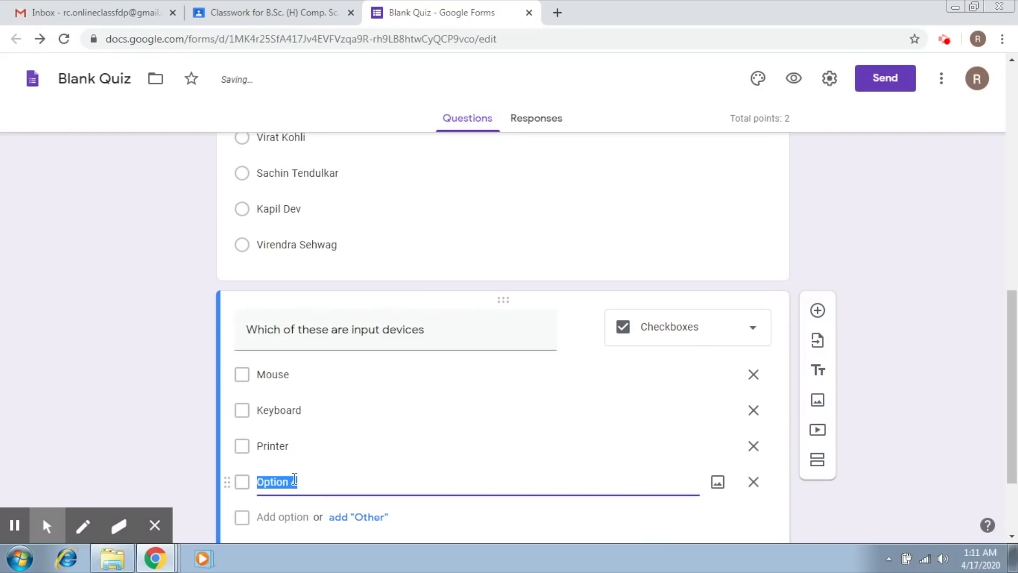
type("Monitor")
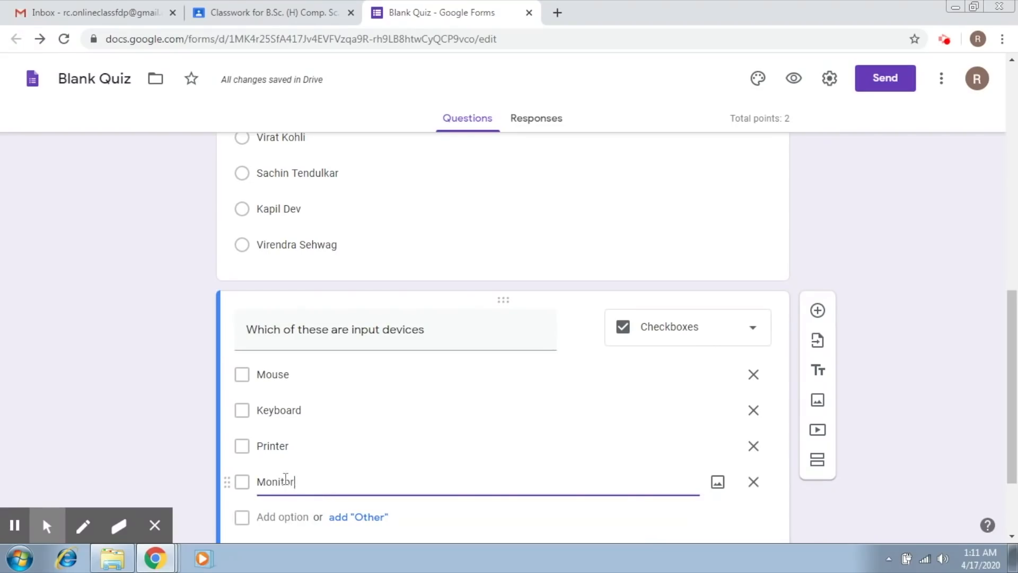
Step: Set Mouse and Keyboard as the input devices question's correct answers worth 2 points, and make the question required
left_click_drag(1011, 460, 1015, 512)
left_click(291, 470)
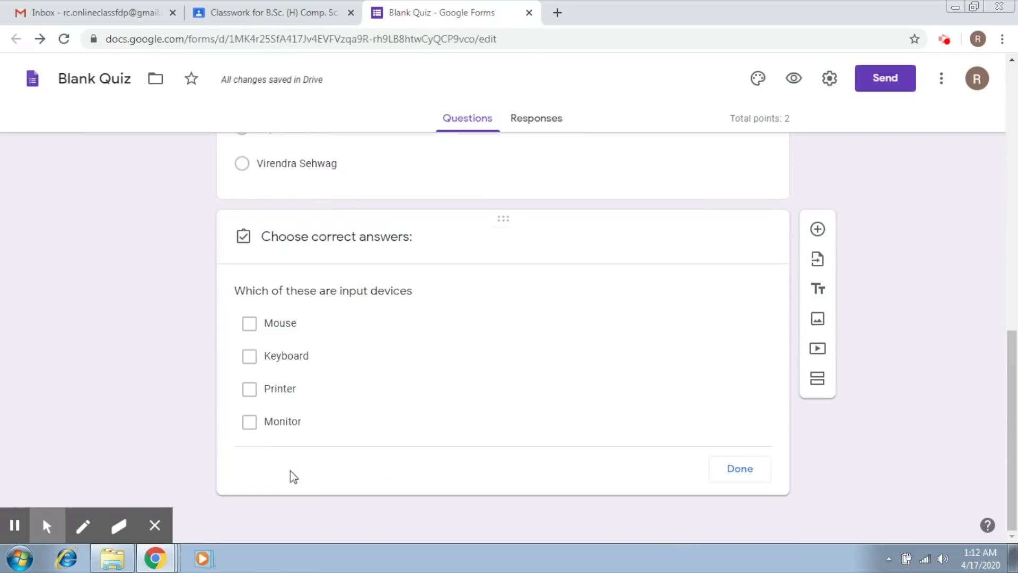
type("2")
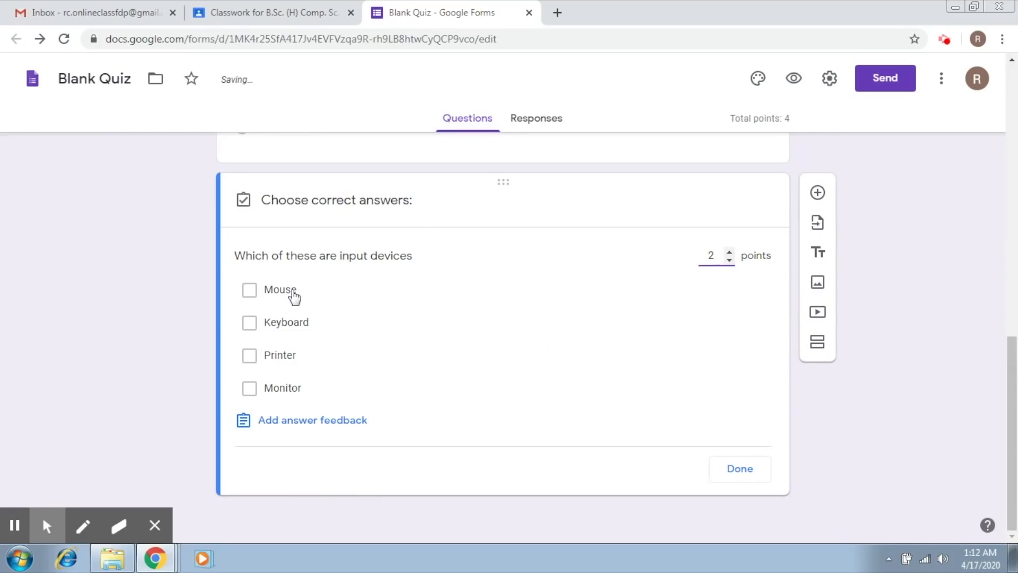
left_click(292, 292)
left_click(291, 324)
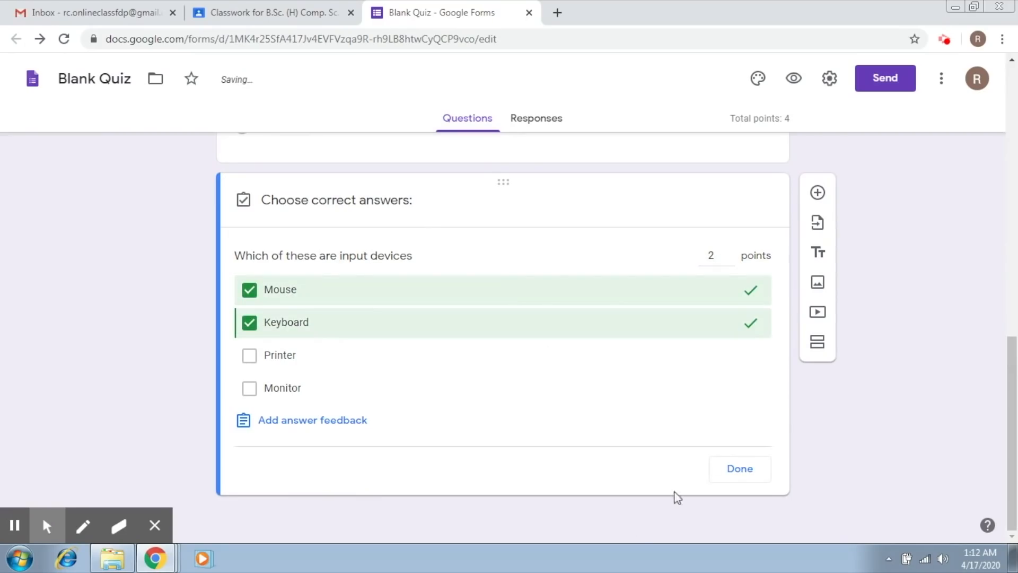
left_click(741, 470)
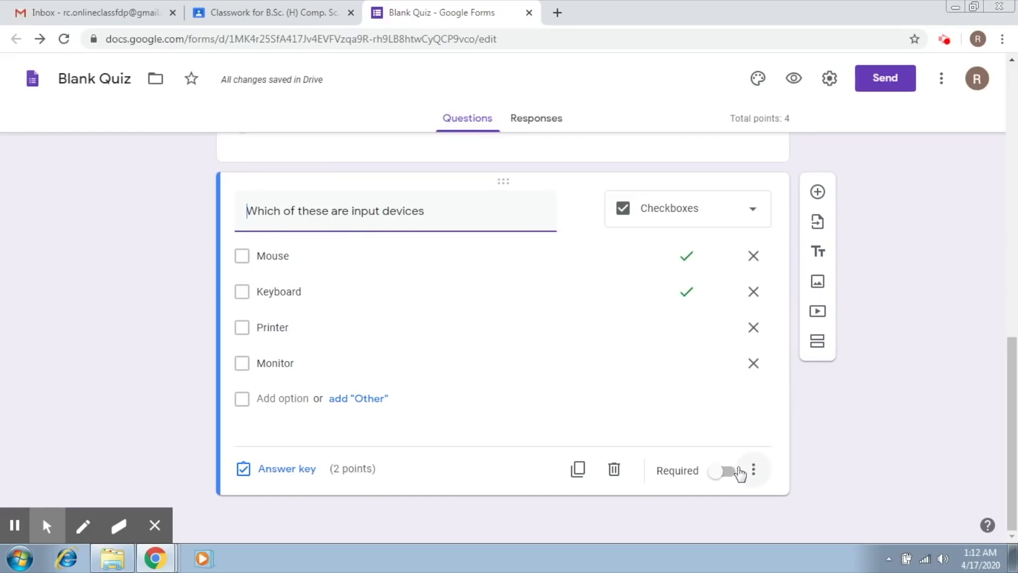
left_click(731, 474)
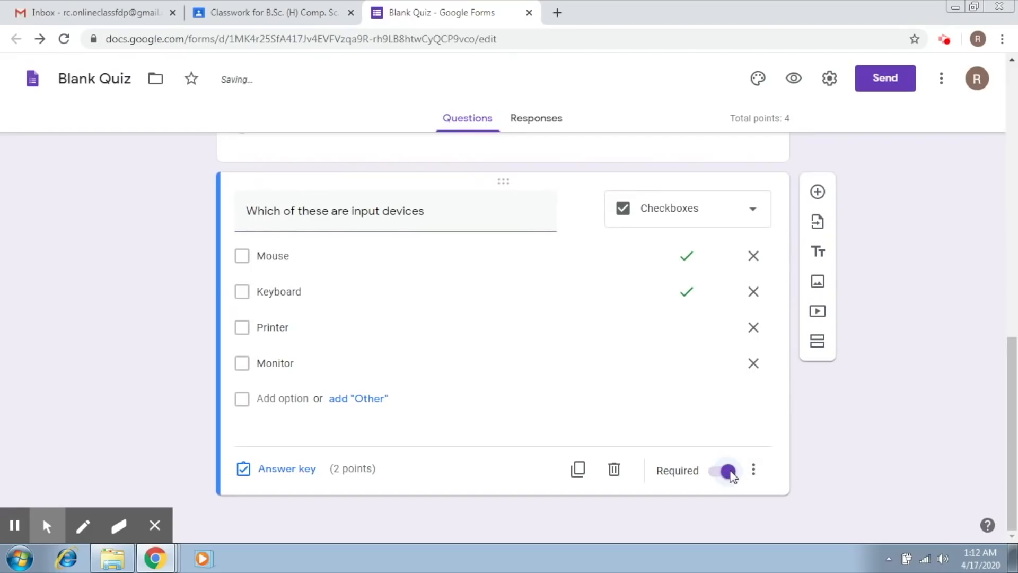
Step: Add a new Short answer question with the text "Define Photosynthesis"
left_click(818, 192)
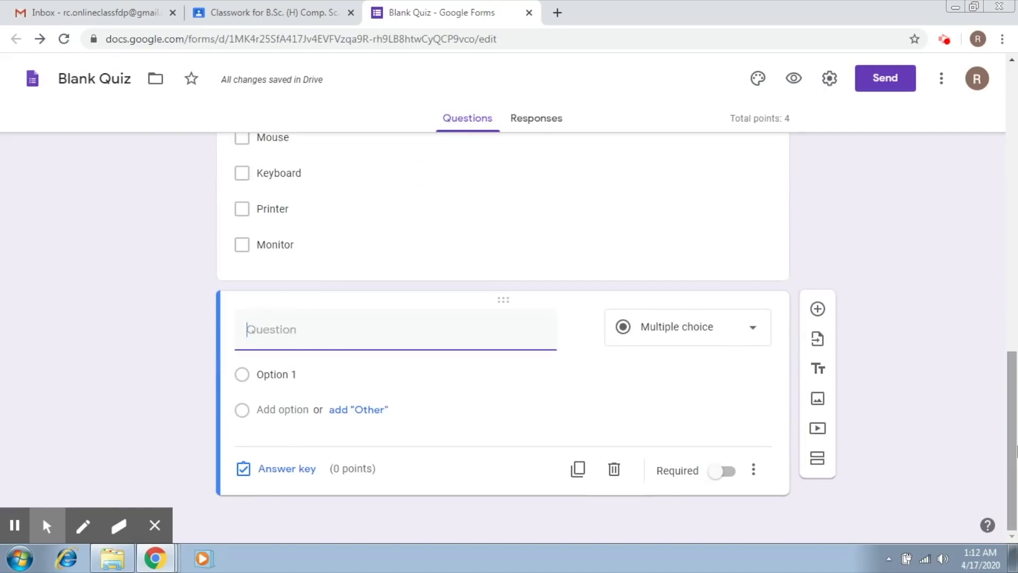
left_click(753, 332)
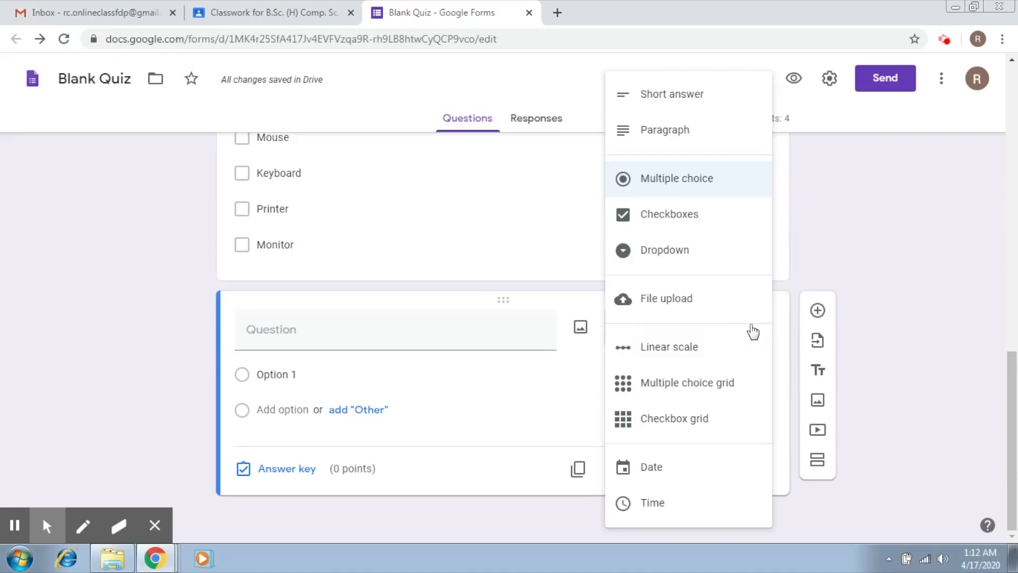
left_click(690, 94)
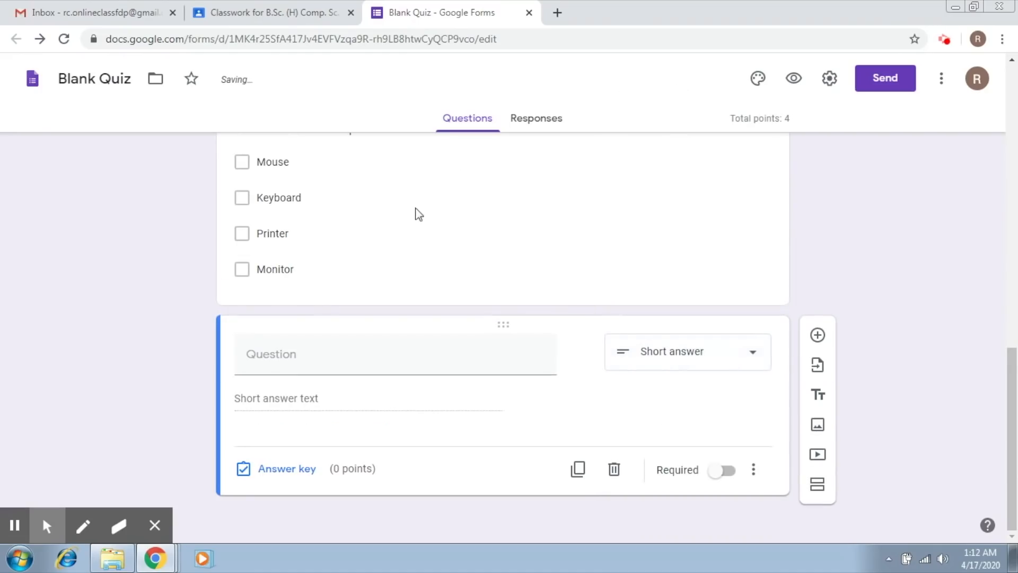
left_click(324, 353)
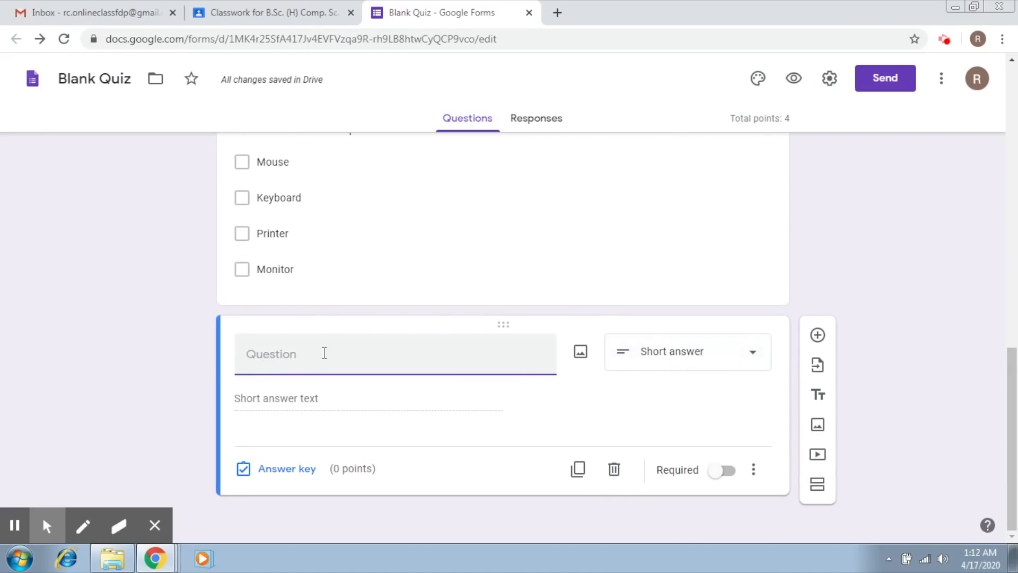
type("Defi")
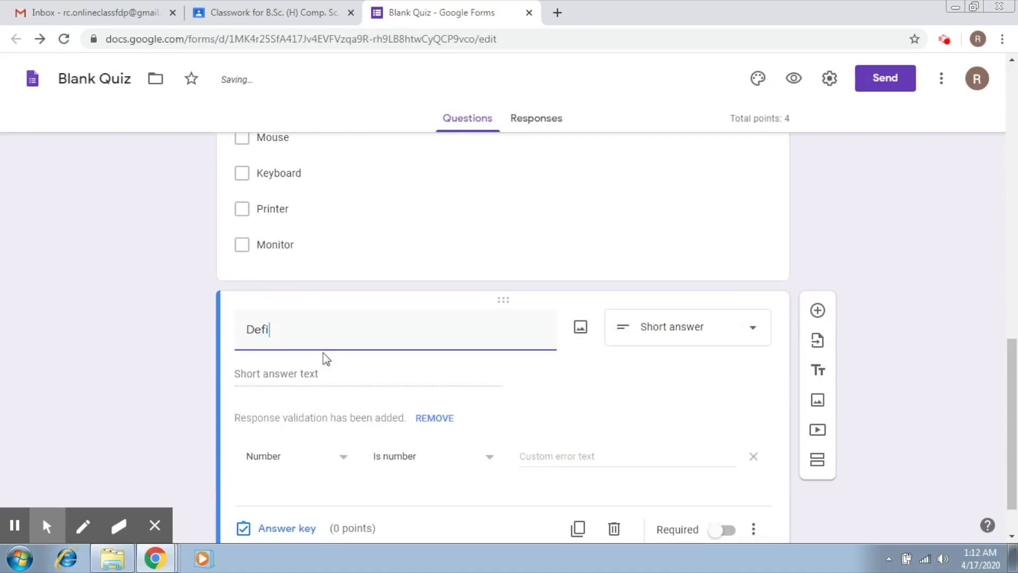
type("ne P")
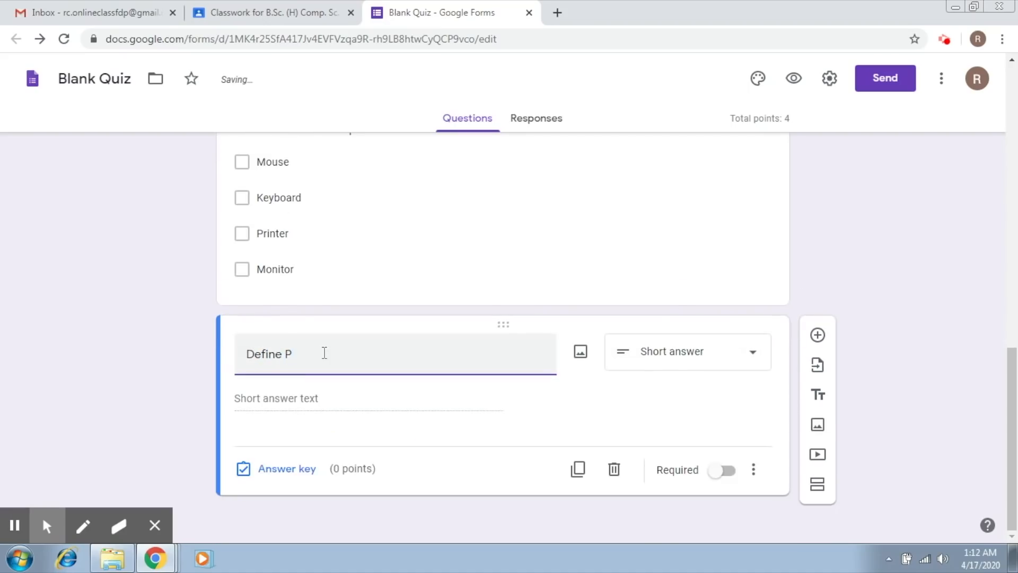
type("hotosynthesis")
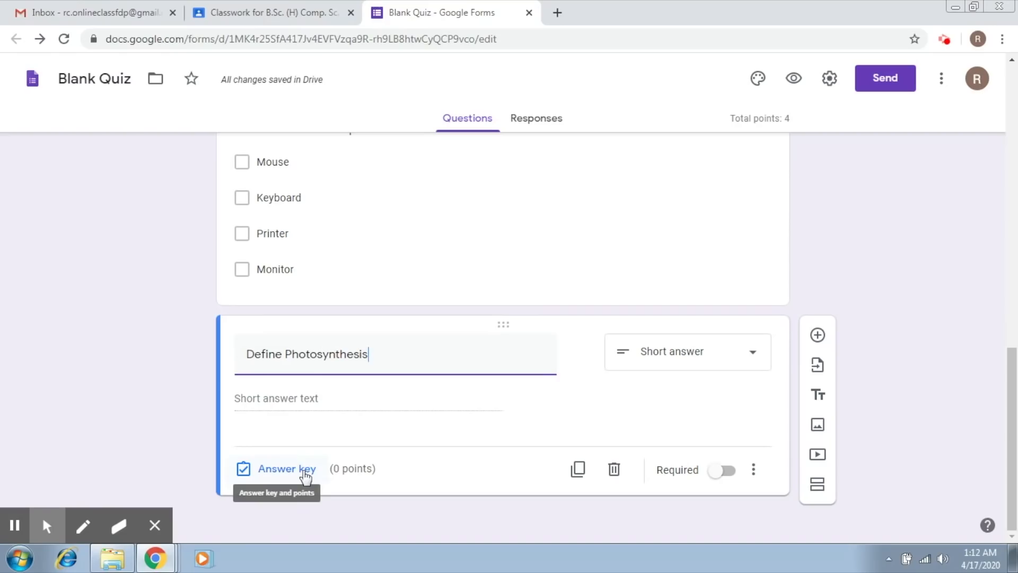
Step: Make the photosynthesis question required and set its answer key to 2 points
left_click(731, 472)
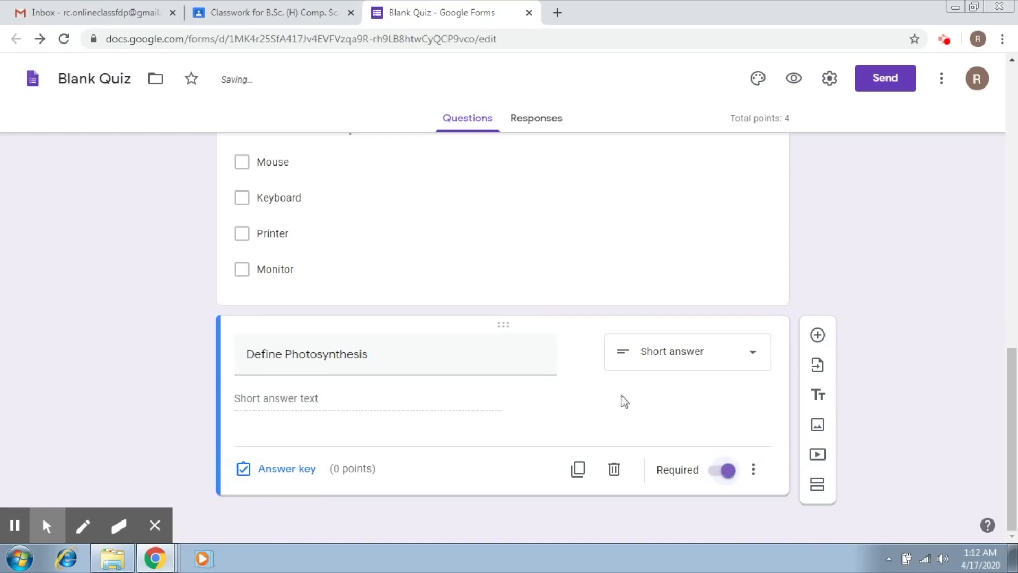
left_click(308, 470)
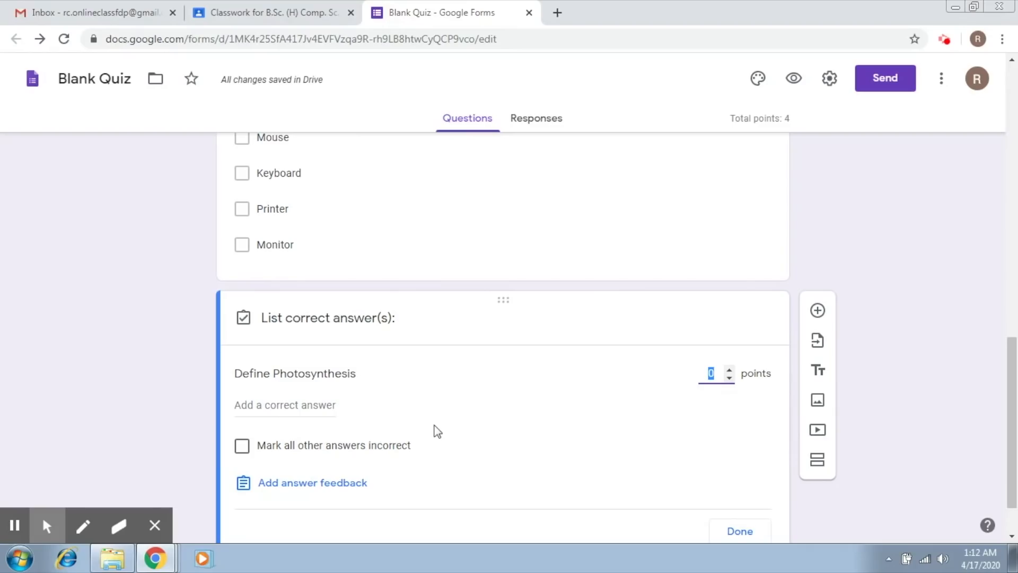
type("2")
Step: Add "Process used by plants to convert light energy to chemical energy" as a correct answer to the photosynthesis question
left_click(300, 406)
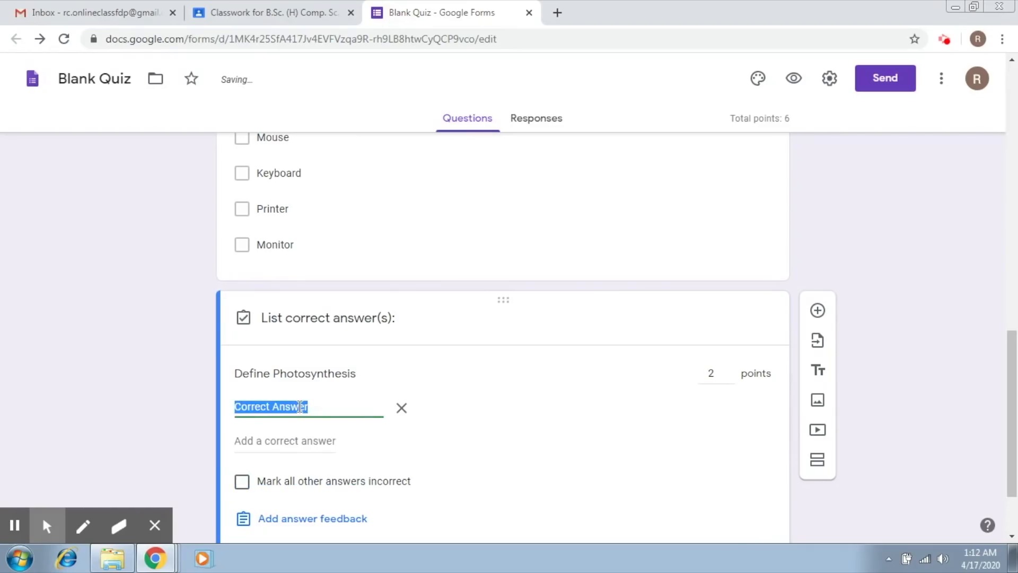
type("Process to")
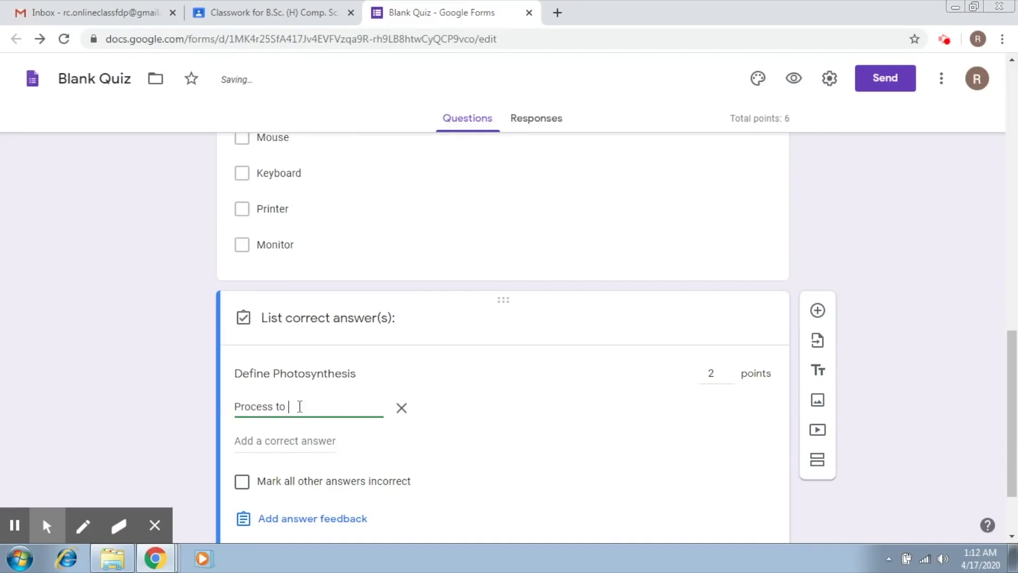
key("BackSpace")
key("BackSpace")
type("used by plants to conv")
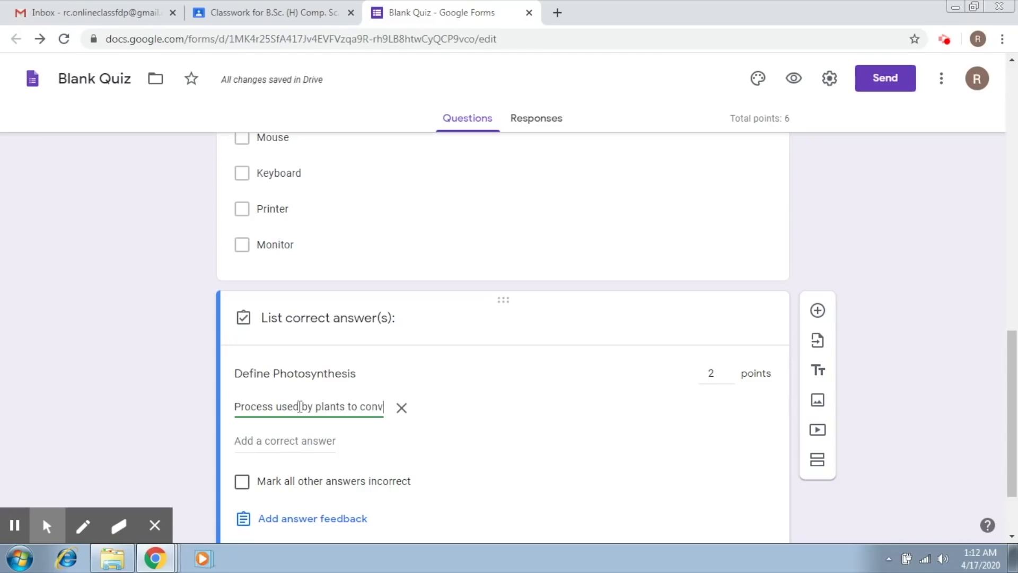
type("ert light e")
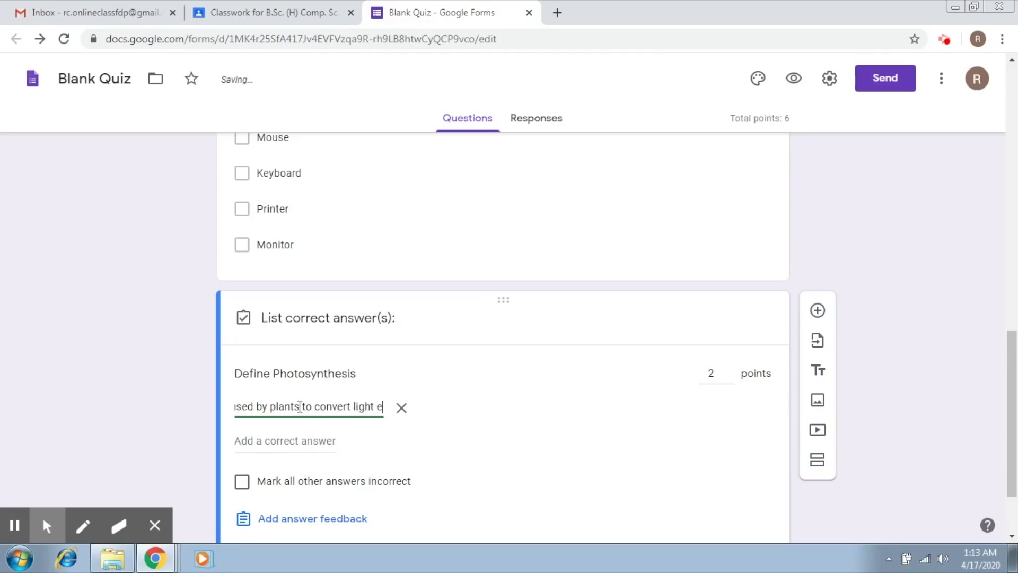
type("ner")
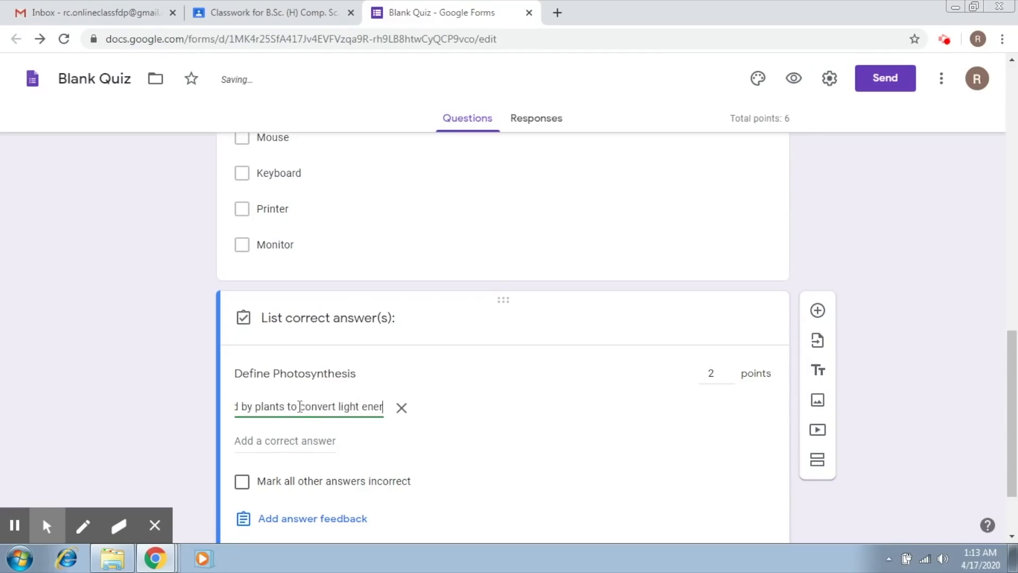
type("gy to c")
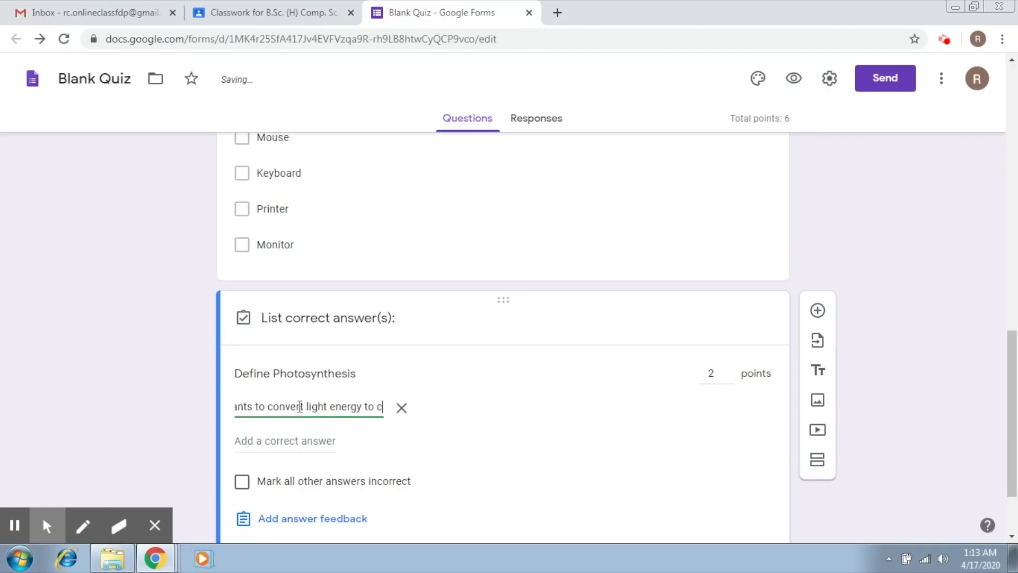
type("hemical energy")
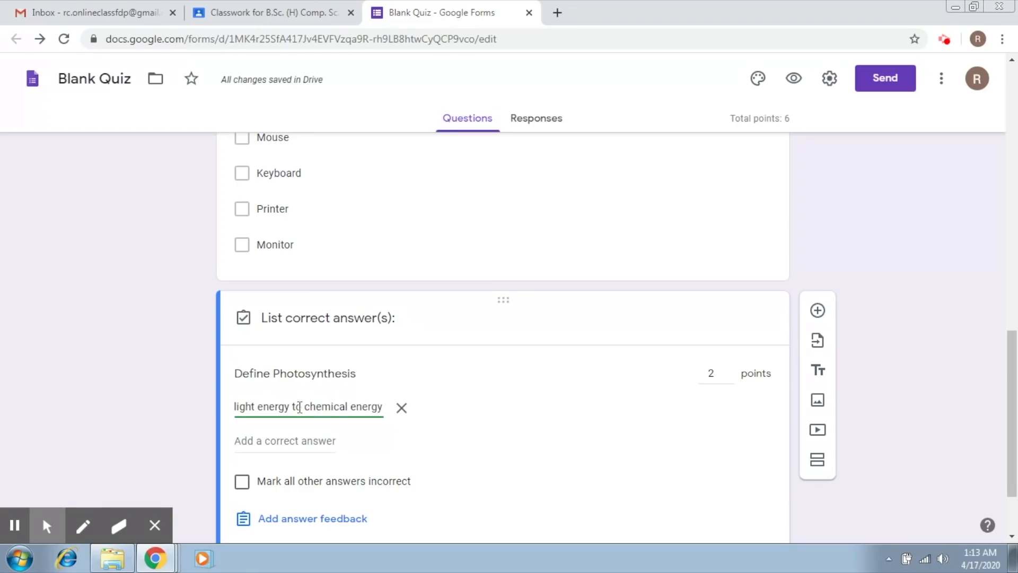
Step: Add "Creation of food for plants" as a second correct answer and finish the photosynthesis question's answer key
left_click(292, 441)
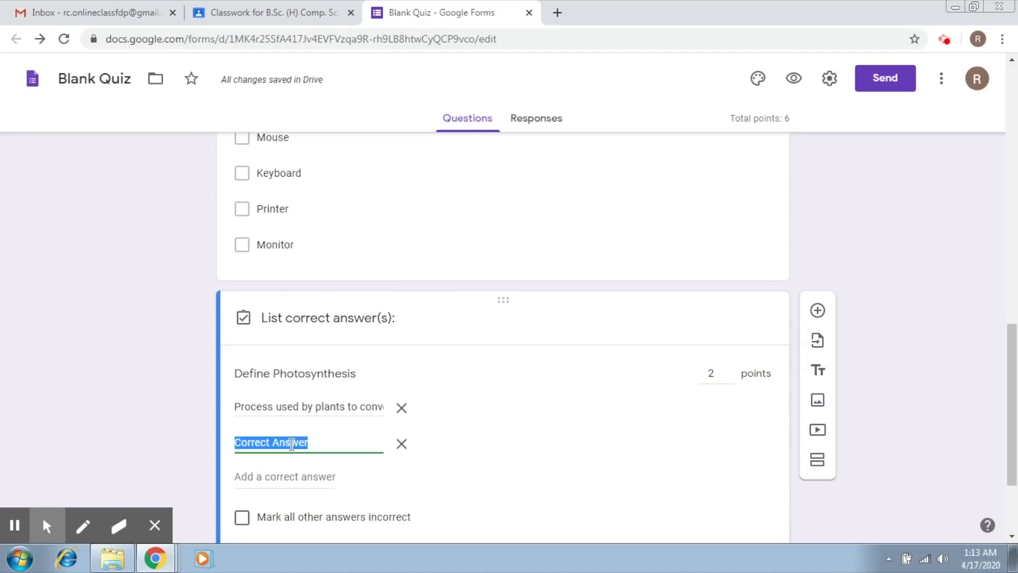
type("Creatio")
key("BackSpace")
type("n of food for plants")
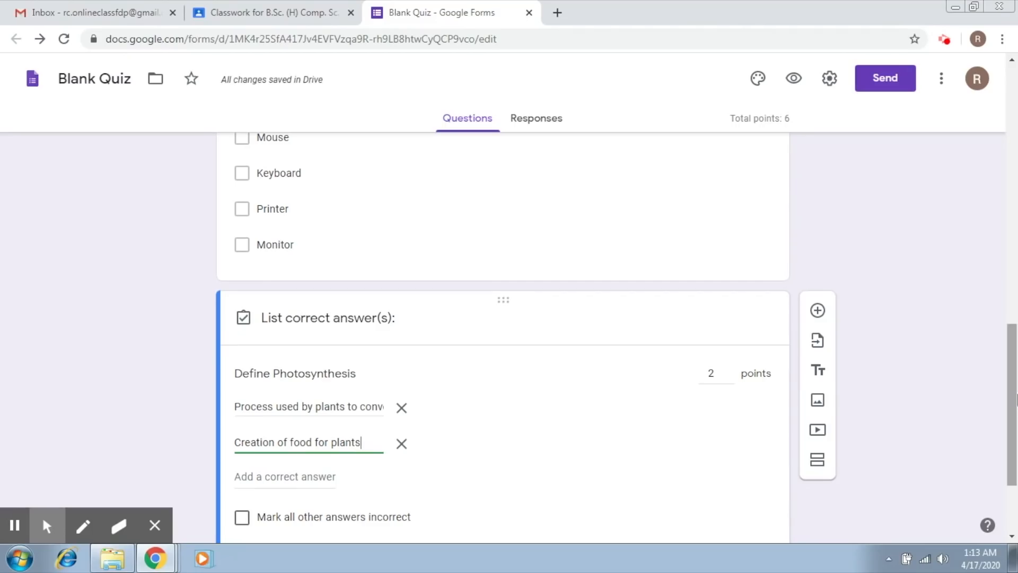
scroll(1016, 401, "down", 3)
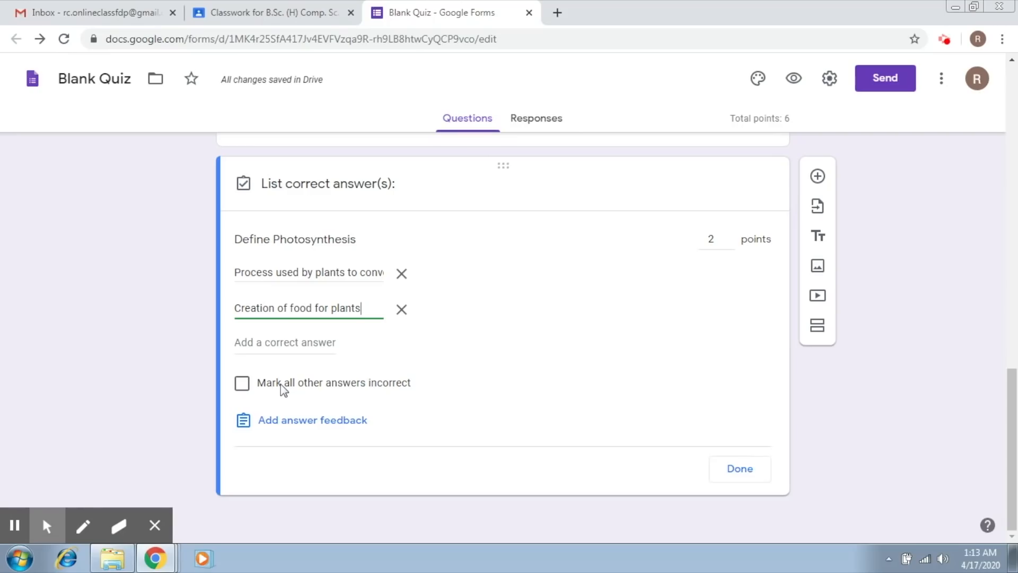
left_click(739, 479)
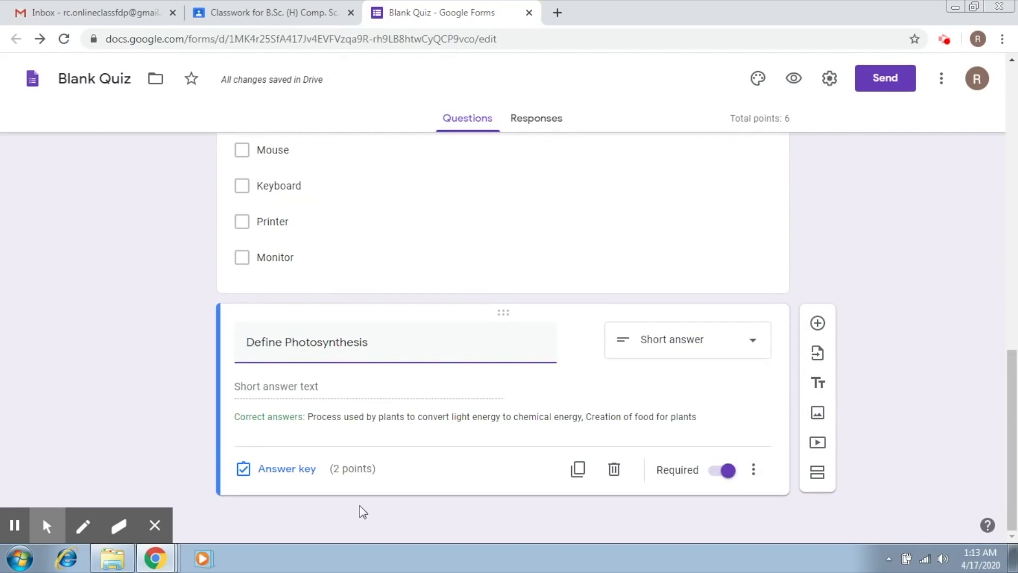
left_click(82, 525)
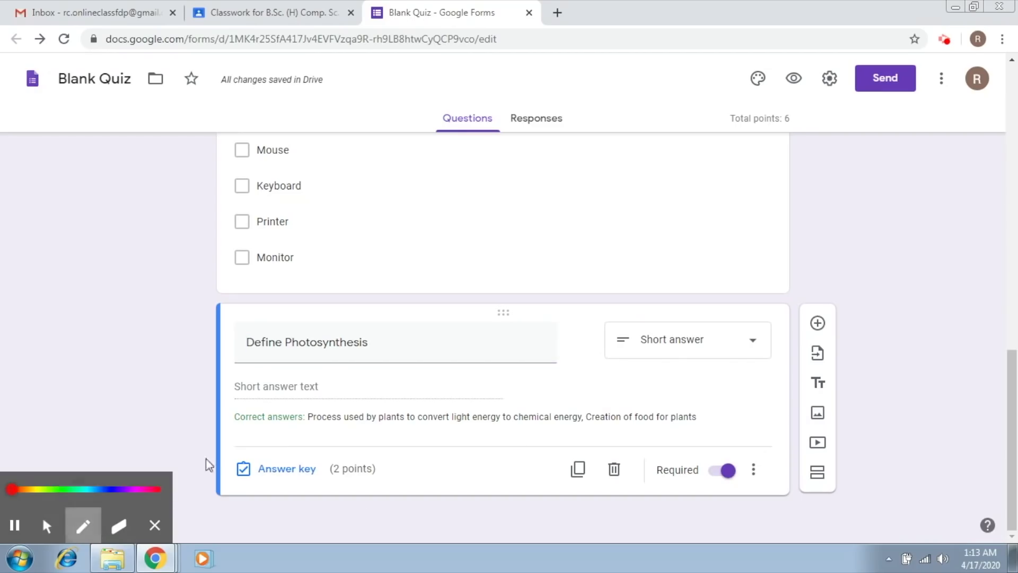
mouse_move(636, 436)
left_mouse_down()
mouse_move(610, 468)
mouse_move(631, 435)
left_mouse_up()
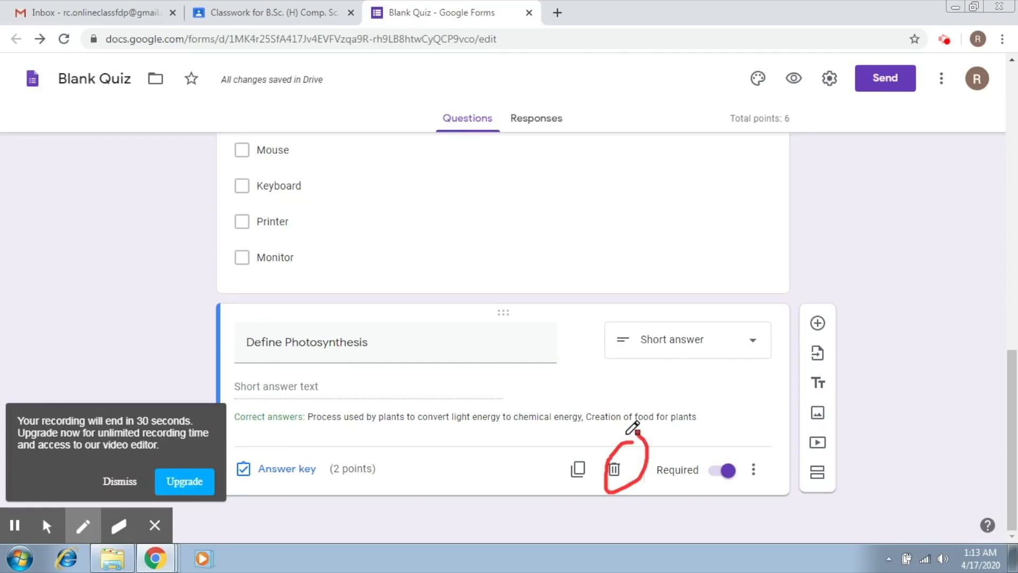
left_click(113, 447)
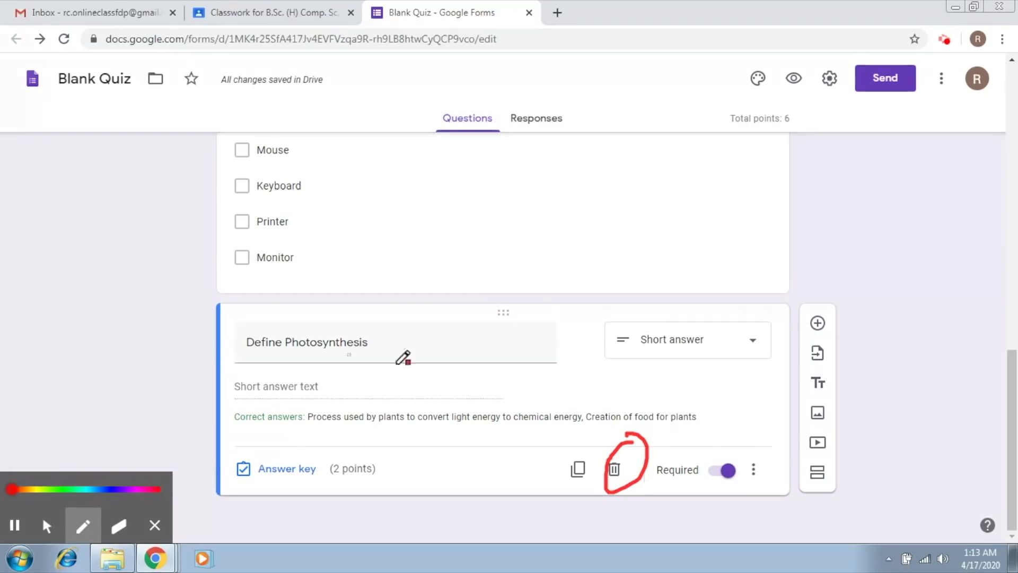
mouse_move(570, 445)
left_mouse_down()
mouse_move(563, 494)
mouse_move(602, 445)
mouse_move(572, 448)
left_mouse_up()
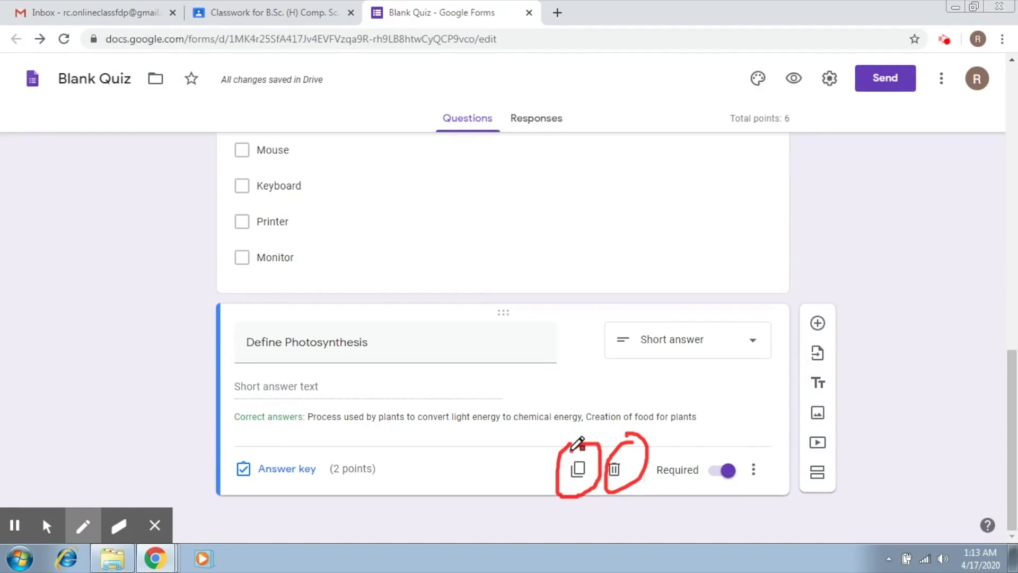